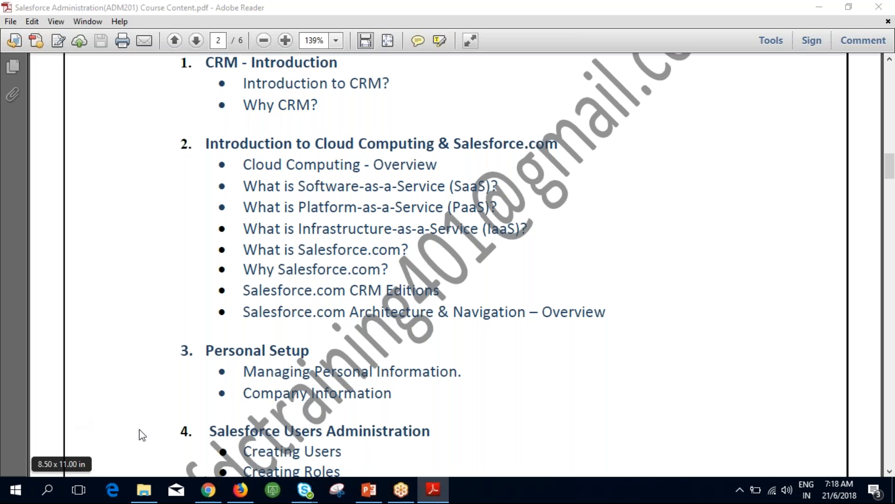
Step: Switch to Firefox, open login.salesforce.com and log in with the first saved username
{"action": "left_click", "coordinate": [231, 497]}
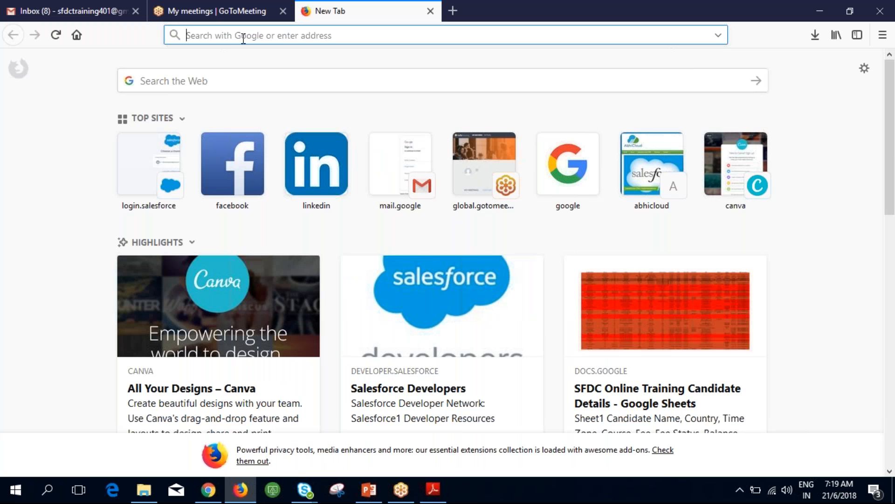
{"action": "type", "text": "lo"}
{"action": "key", "text": "Return"}
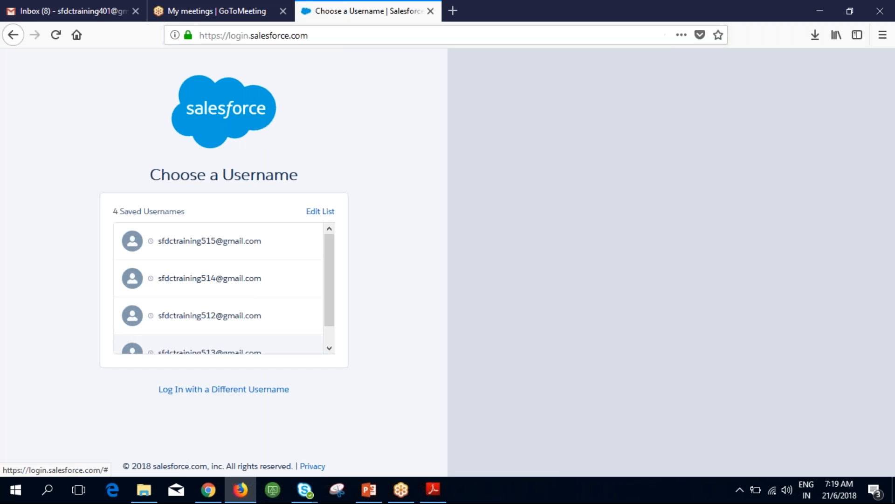
{"action": "left_click", "coordinate": [208, 241]}
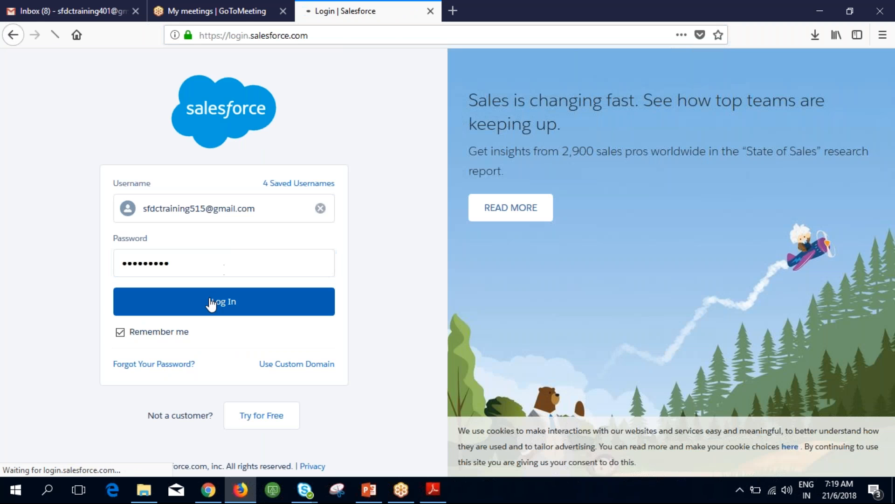
{"action": "left_click", "coordinate": [212, 304]}
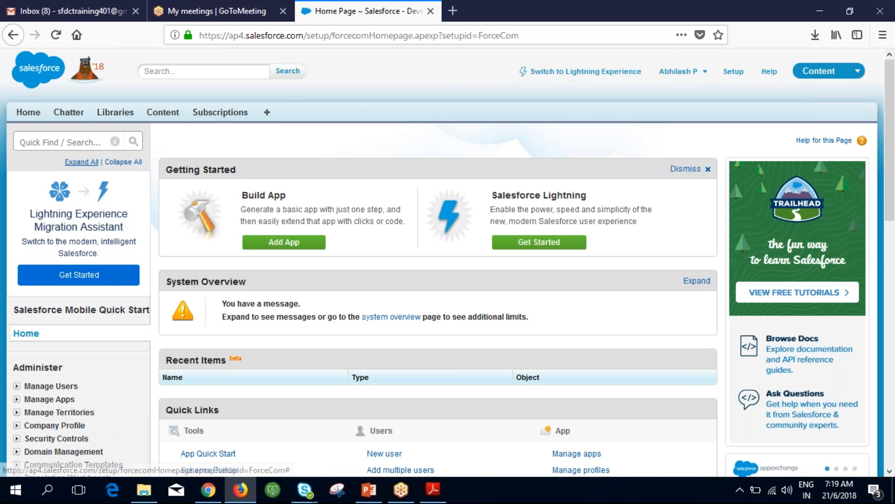
Step: Look over the Setup home page and place the cursor in the global search field
{"action": "scroll", "coordinate": [81, 161], "scroll_direction": "down", "scroll_amount": 1}
{"action": "scroll", "coordinate": [82, 161], "scroll_direction": "down", "scroll_amount": 3}
{"action": "scroll", "coordinate": [386, 197], "scroll_direction": "up", "scroll_amount": 4}
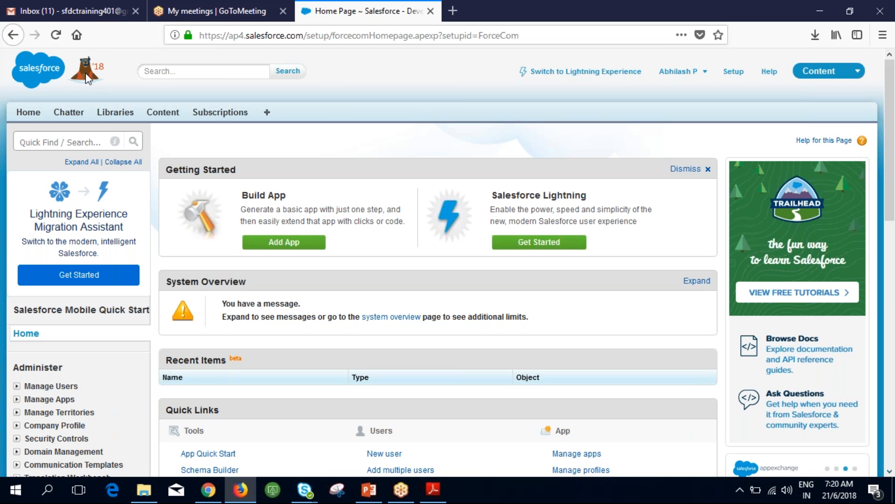
{"action": "left_click", "coordinate": [176, 70]}
{"action": "left_click", "coordinate": [176, 71]}
{"action": "left_click", "coordinate": [176, 71]}
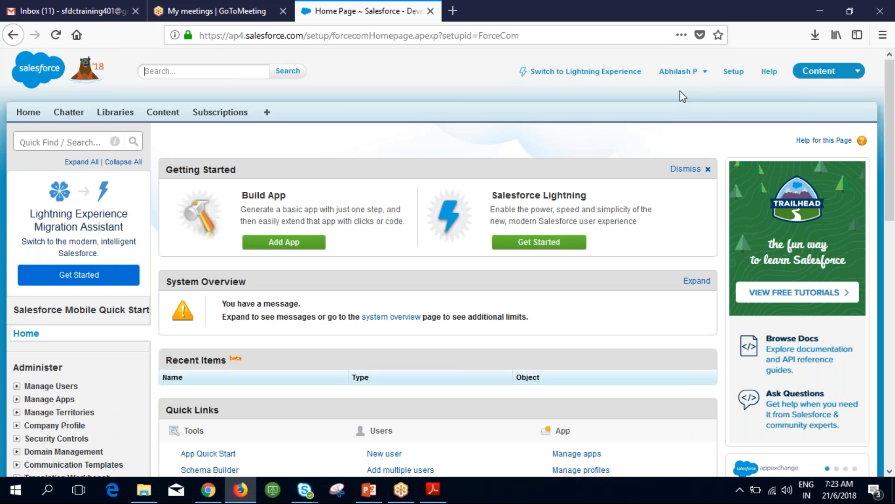
Step: View the options of the user account menu, close it and look over the Setup home page's Quick Links
{"action": "left_click", "coordinate": [694, 81]}
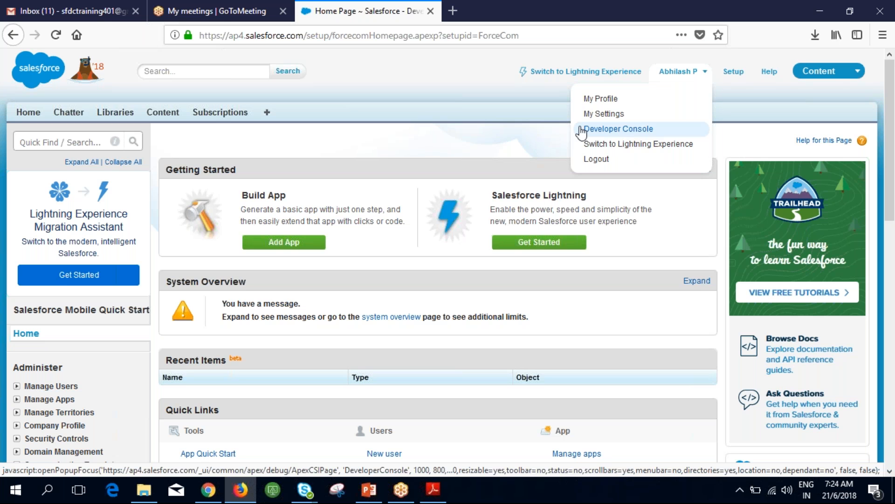
{"action": "left_click", "coordinate": [548, 130]}
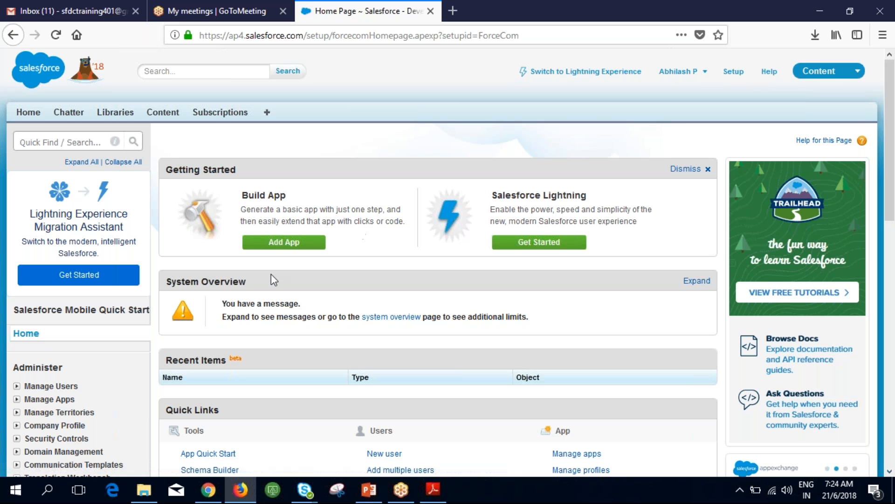
{"action": "scroll", "coordinate": [271, 274], "scroll_direction": "down", "scroll_amount": 2}
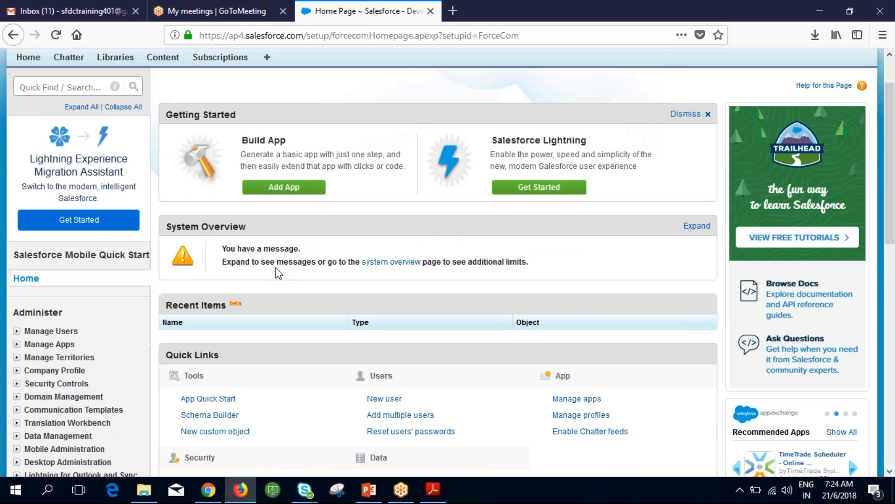
{"action": "scroll", "coordinate": [276, 269], "scroll_direction": "down", "scroll_amount": 3}
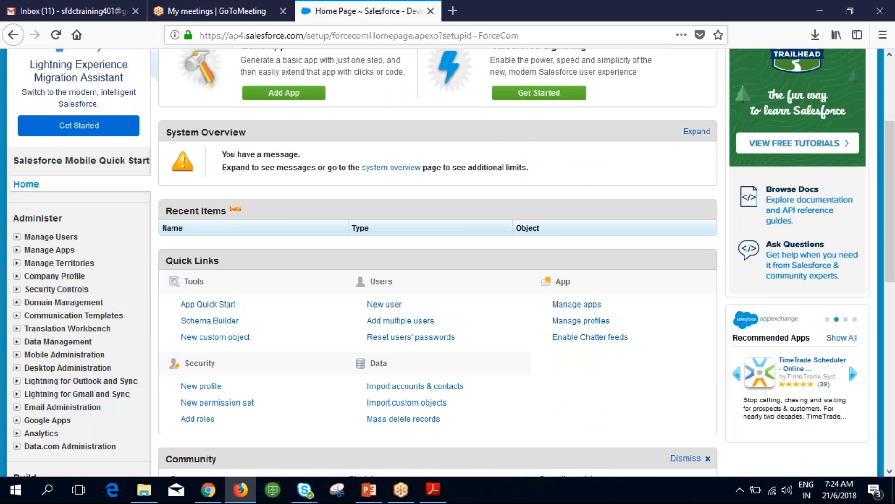
{"action": "scroll", "coordinate": [448, 261], "scroll_direction": "up", "scroll_amount": 5}
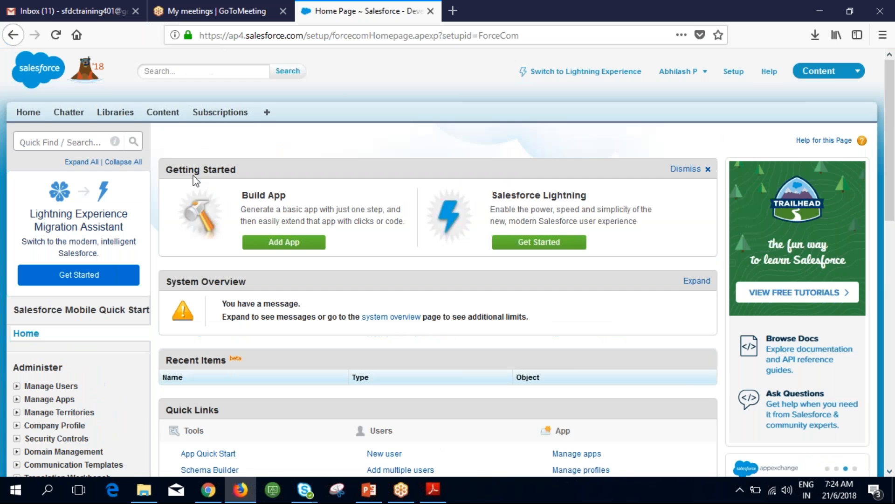
Step: View the Home page, return to Setup and look over the Administer section
{"action": "left_click", "coordinate": [29, 113]}
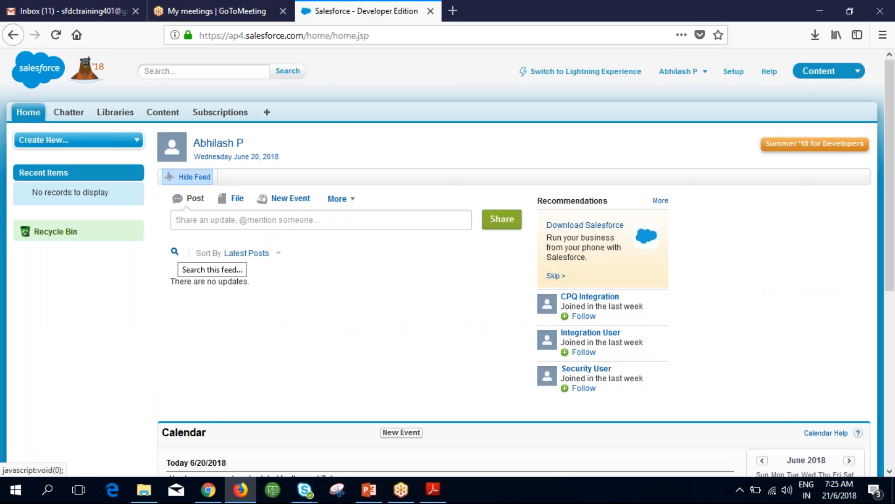
{"action": "left_click", "coordinate": [733, 71]}
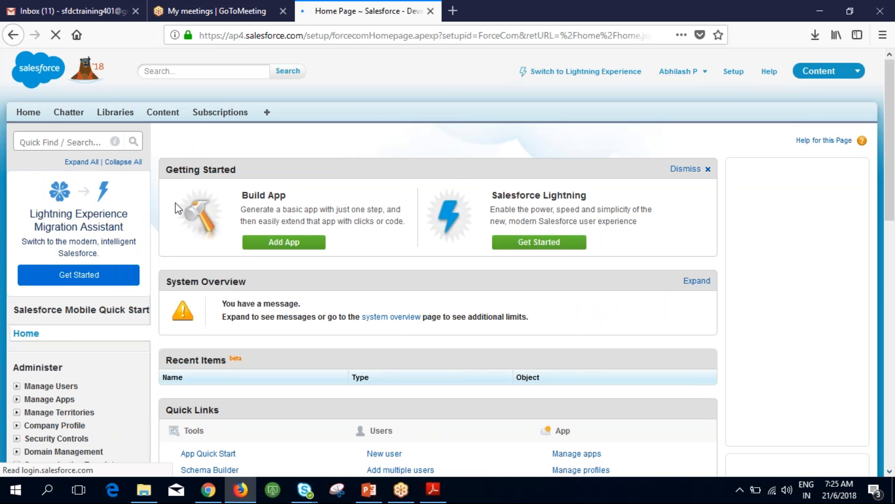
{"action": "scroll", "coordinate": [165, 216], "scroll_direction": "down", "scroll_amount": 3}
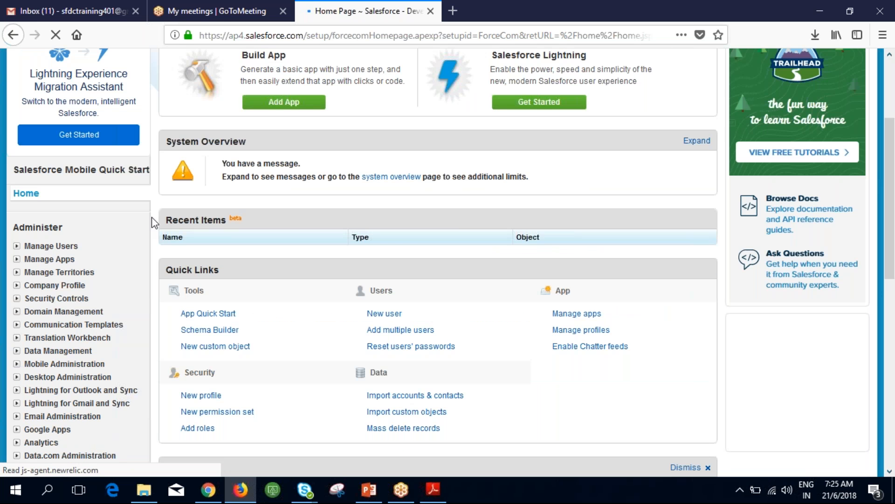
{"action": "scroll", "coordinate": [154, 222], "scroll_direction": "down", "scroll_amount": 2}
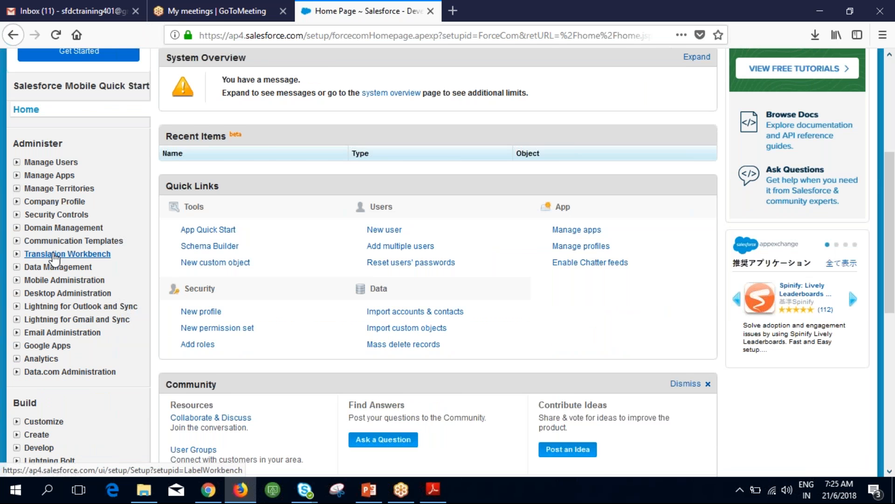
{"action": "scroll", "coordinate": [54, 257], "scroll_direction": "up", "scroll_amount": 5}
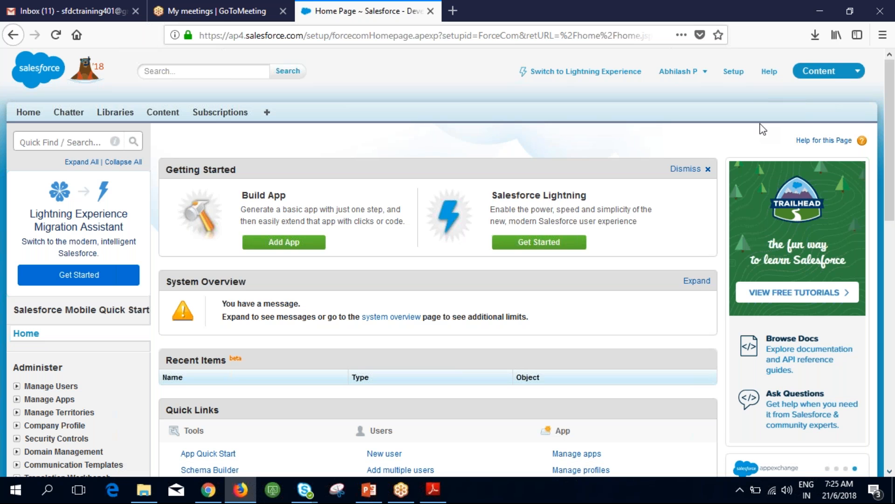
Step: Open the Salesforce Help site, point out its knowledge search field and close the help window
{"action": "left_click", "coordinate": [770, 71]}
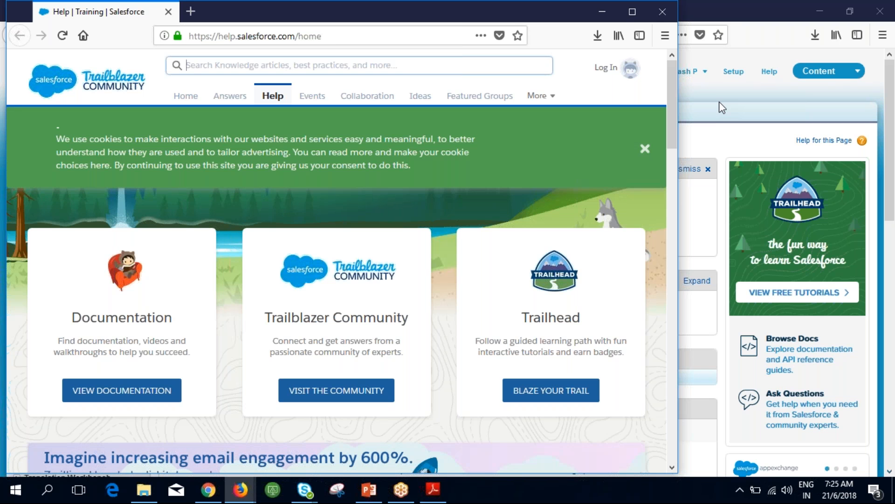
{"action": "left_click", "coordinate": [384, 63]}
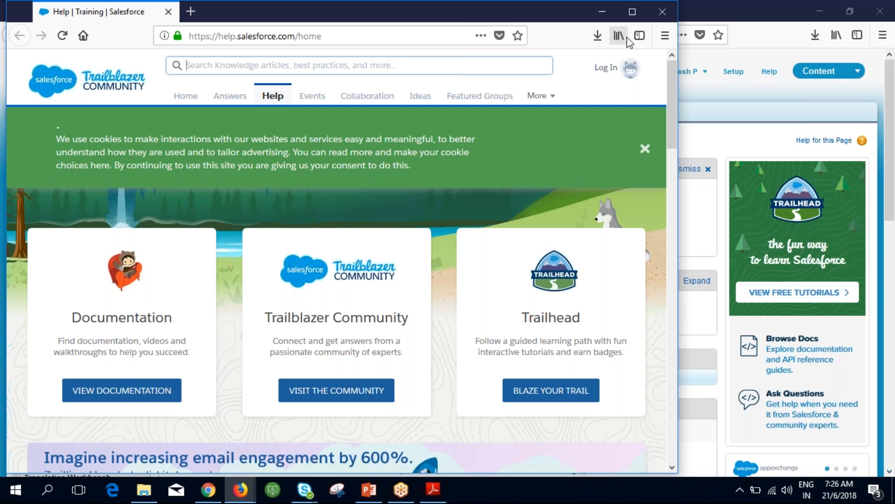
{"action": "left_click", "coordinate": [663, 18]}
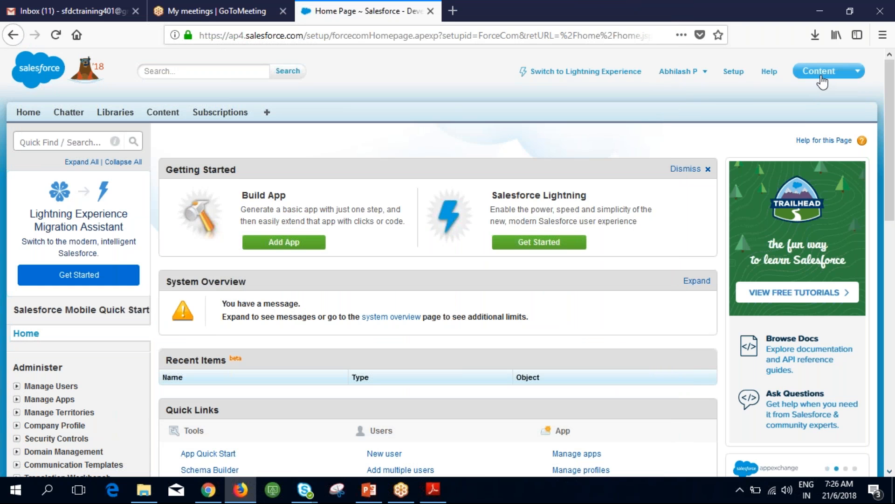
Step: Switch the current app to Sales and finally to Service, and view the list of other available apps
{"action": "left_click", "coordinate": [822, 78]}
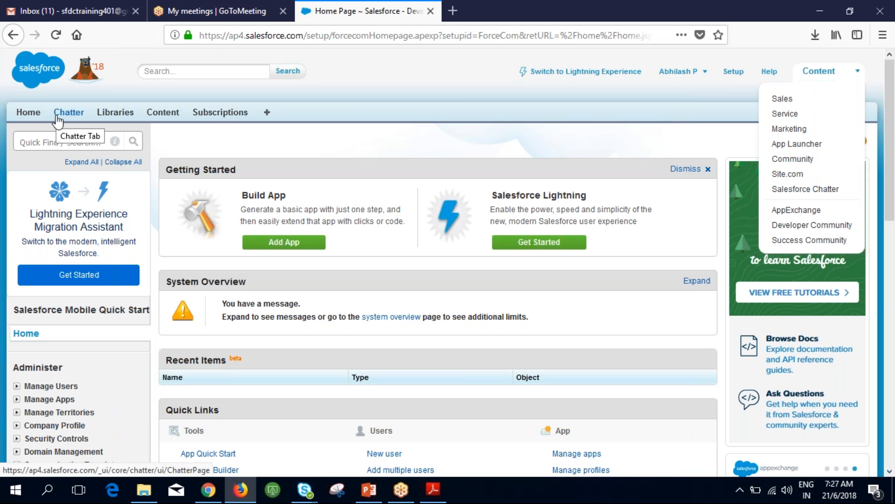
{"action": "left_click", "coordinate": [783, 107]}
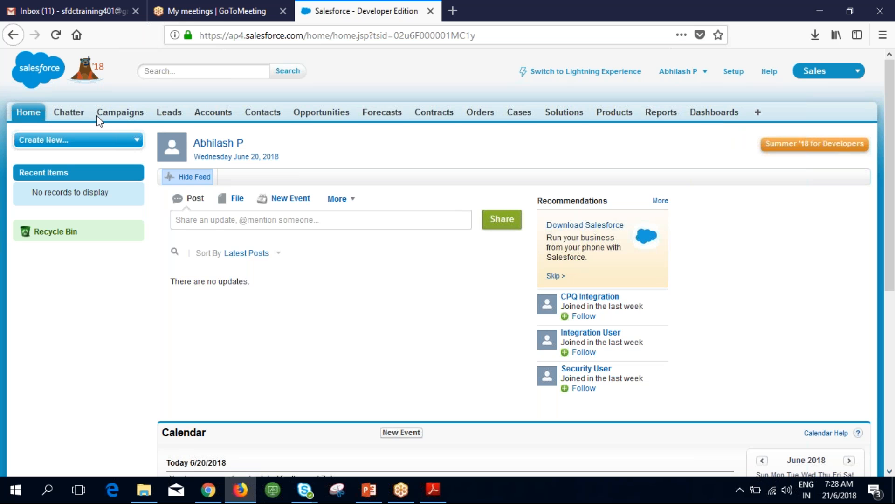
{"action": "left_click", "coordinate": [857, 71]}
{"action": "left_click", "coordinate": [809, 98]}
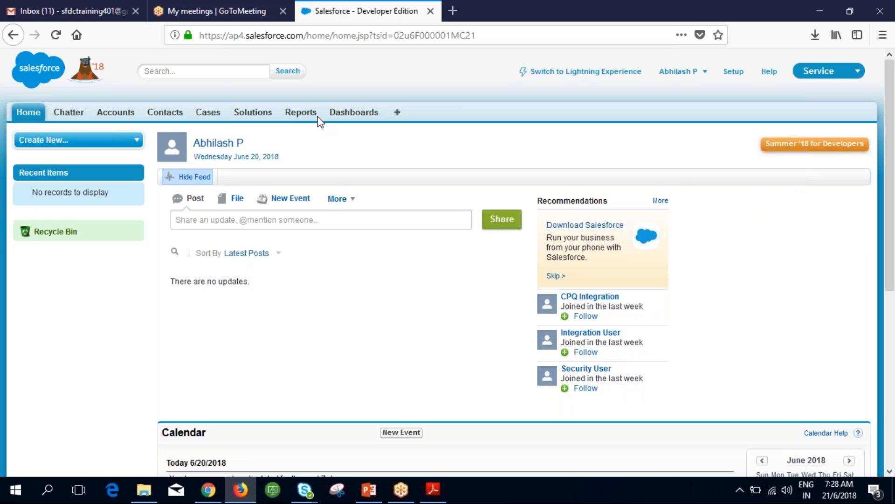
{"action": "left_click", "coordinate": [836, 72]}
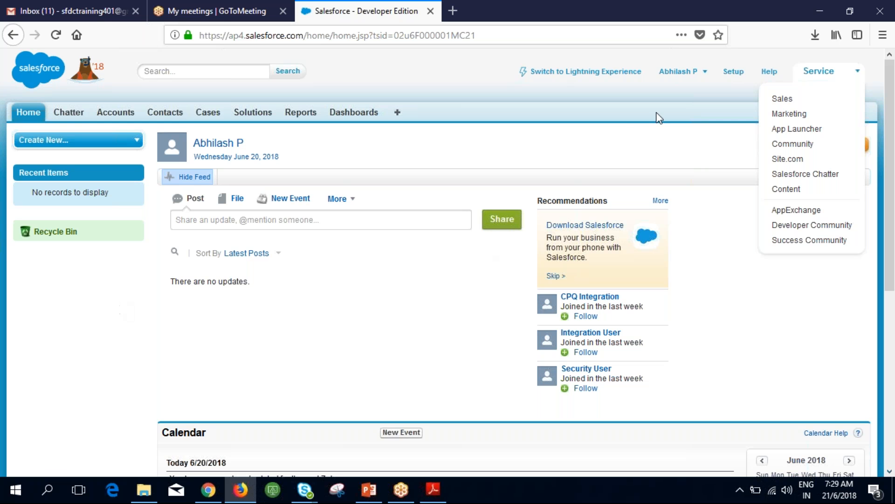
Step: Return to Setup and examine the Administer and Build sections, expanding and collapsing the Develop entry
{"action": "left_click", "coordinate": [736, 73]}
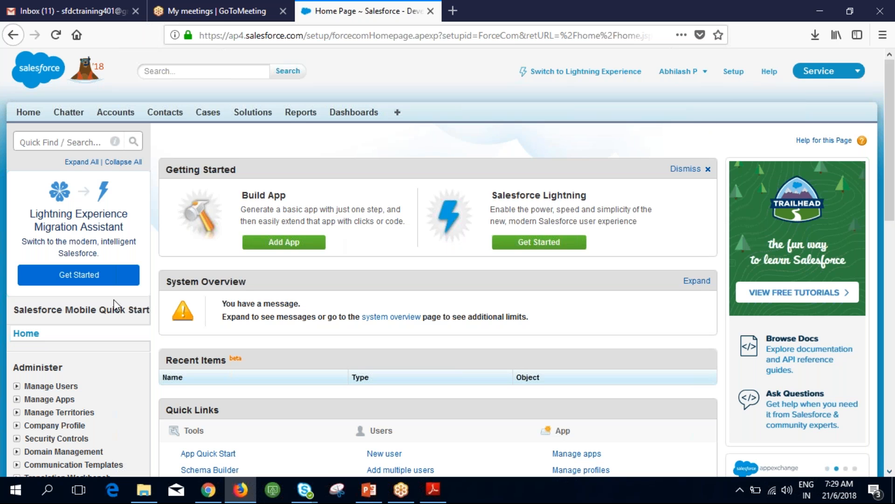
{"action": "scroll", "coordinate": [117, 306], "scroll_direction": "down", "scroll_amount": 1}
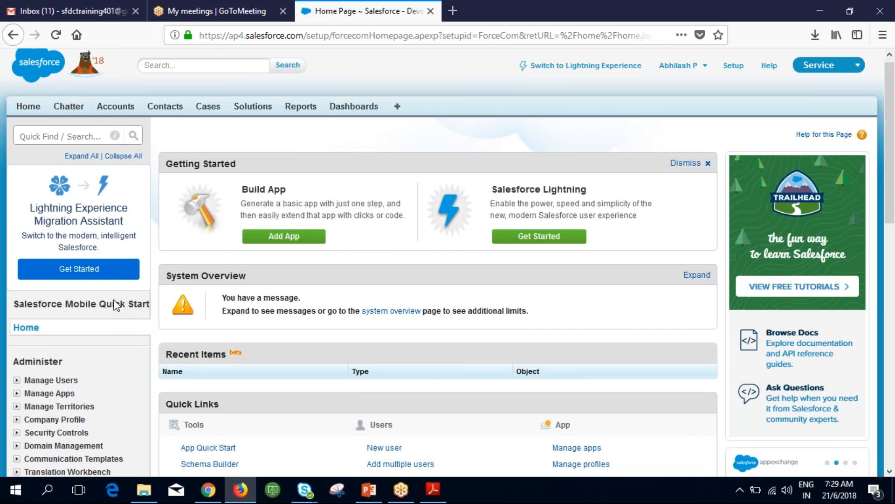
{"action": "scroll", "coordinate": [116, 306], "scroll_direction": "down", "scroll_amount": 5}
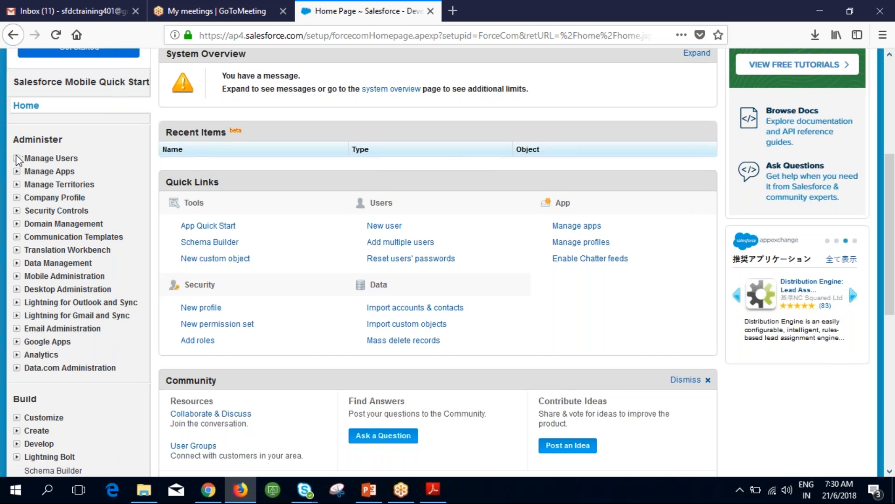
{"action": "scroll", "coordinate": [42, 229], "scroll_direction": "down", "scroll_amount": 5}
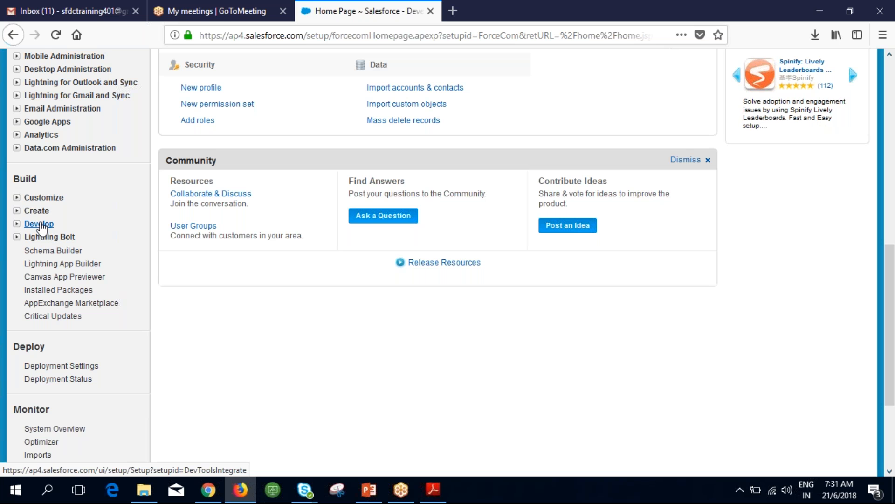
{"action": "left_click", "coordinate": [16, 225]}
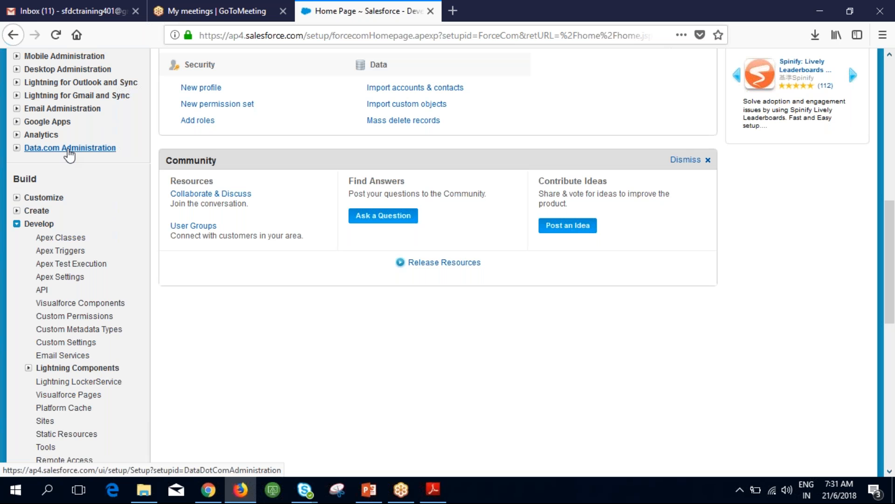
{"action": "scroll", "coordinate": [69, 153], "scroll_direction": "up", "scroll_amount": 3}
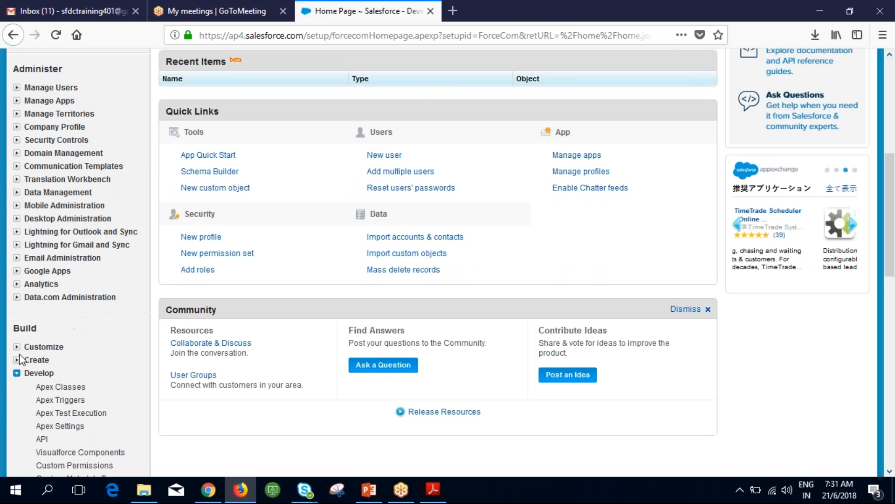
{"action": "left_click", "coordinate": [18, 373]}
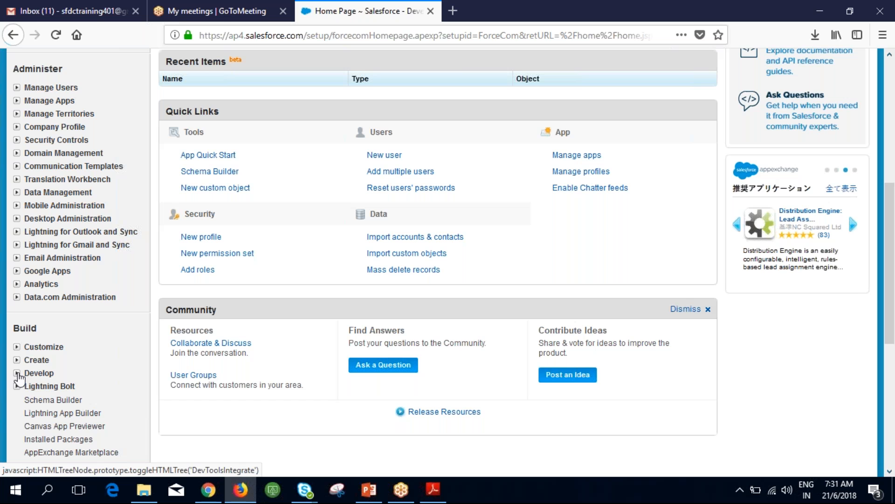
Step: Examine the Deploy and Monitor sections of Setup, and highlight the Recent Items heading
{"action": "scroll", "coordinate": [18, 379], "scroll_direction": "down", "scroll_amount": 5}
{"action": "double_click", "coordinate": [55, 279]}
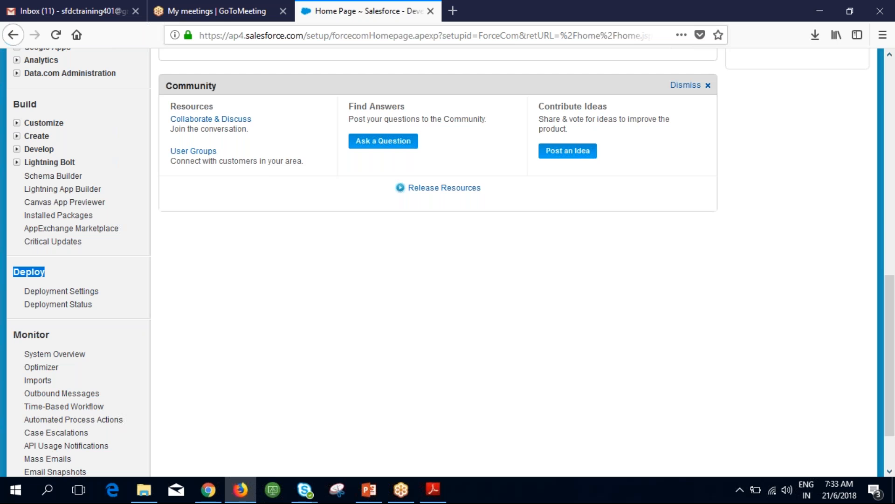
{"action": "scroll", "coordinate": [58, 299], "scroll_direction": "down", "scroll_amount": 3}
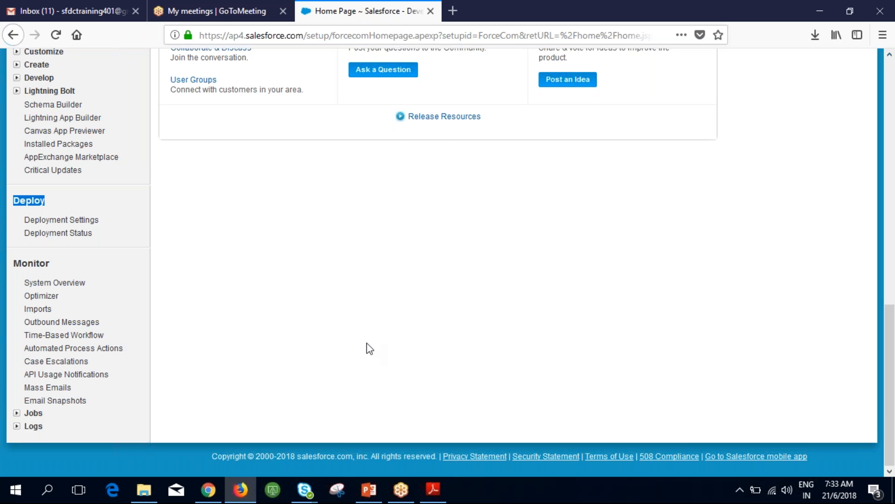
{"action": "scroll", "coordinate": [372, 347], "scroll_direction": "up", "scroll_amount": 1}
{"action": "scroll", "coordinate": [372, 347], "scroll_direction": "up", "scroll_amount": 5}
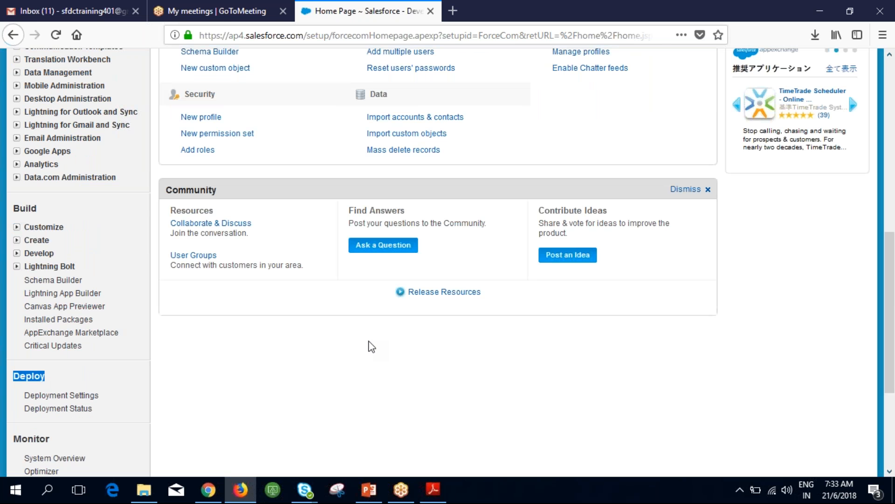
{"action": "scroll", "coordinate": [476, 335], "scroll_direction": "up", "scroll_amount": 2}
{"action": "scroll", "coordinate": [476, 334], "scroll_direction": "up", "scroll_amount": 5}
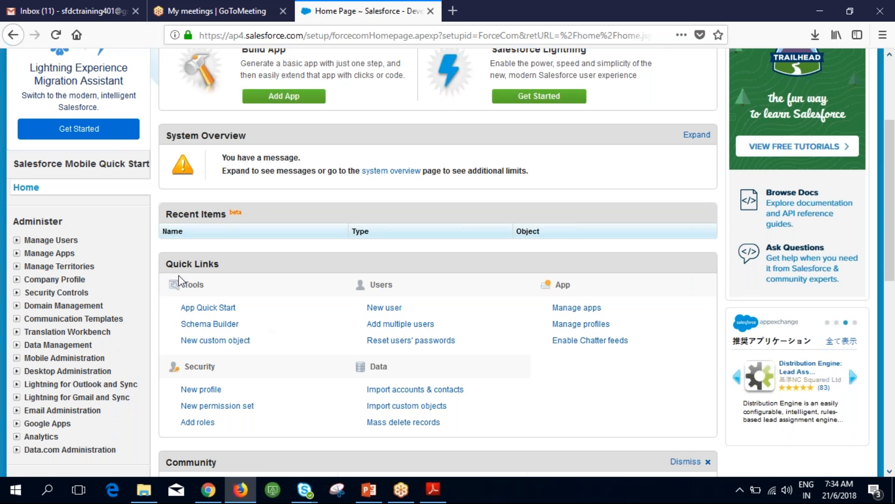
{"action": "left_click_drag", "start_coordinate": [164, 217], "coordinate": [246, 222]}
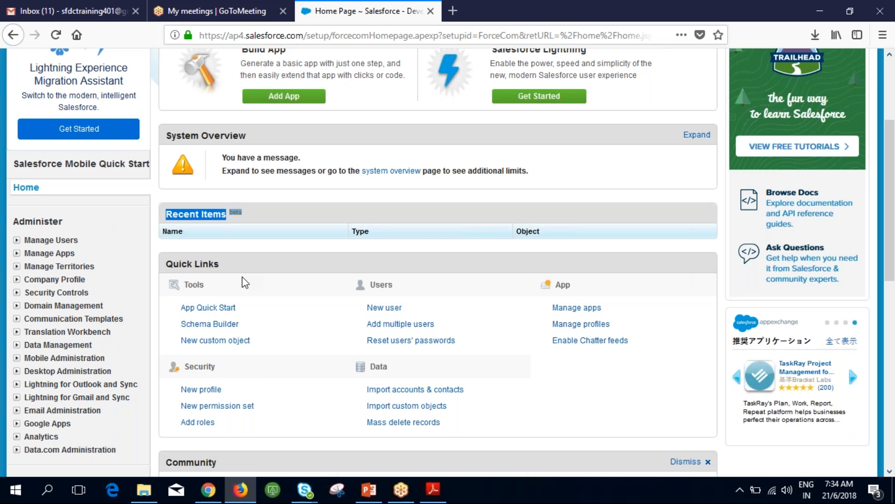
Step: Examine the Recent Items and Quick Links areas of the Setup home page
{"action": "scroll", "coordinate": [242, 277], "scroll_direction": "up", "scroll_amount": 1}
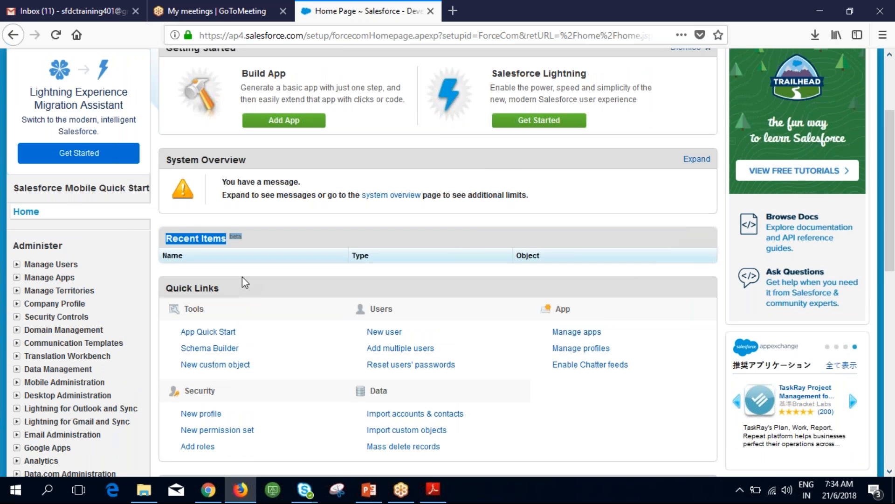
{"action": "scroll", "coordinate": [226, 156], "scroll_direction": "up", "scroll_amount": 5}
{"action": "scroll", "coordinate": [207, 297], "scroll_direction": "down", "scroll_amount": 6}
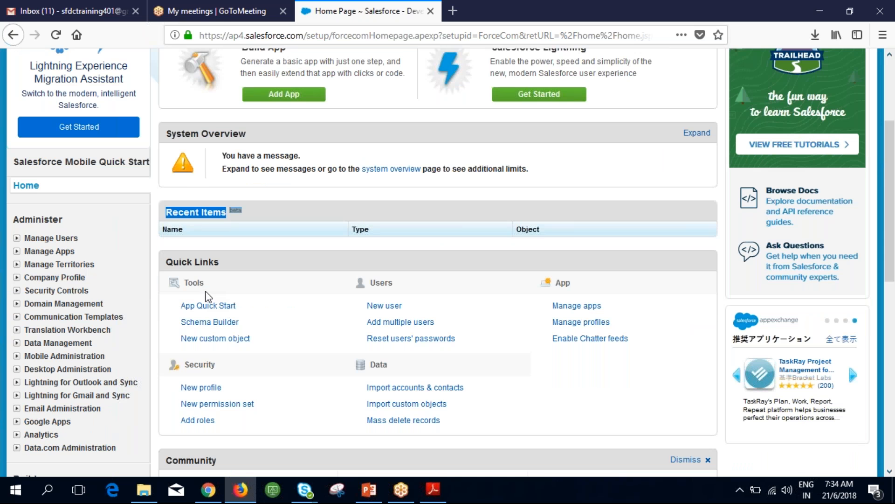
{"action": "scroll", "coordinate": [28, 315], "scroll_direction": "up", "scroll_amount": 6}
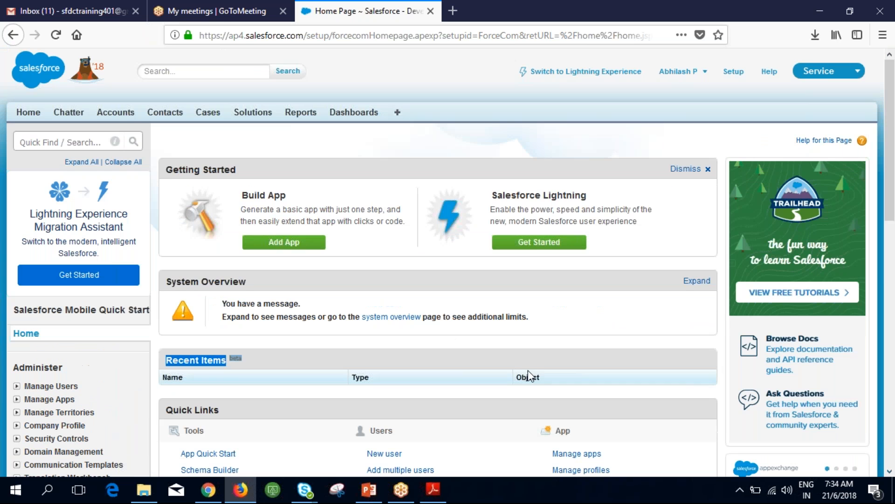
Step: View the Accounts home page, return to Setup and open the All Users list under Manage Users
{"action": "left_click", "coordinate": [117, 116]}
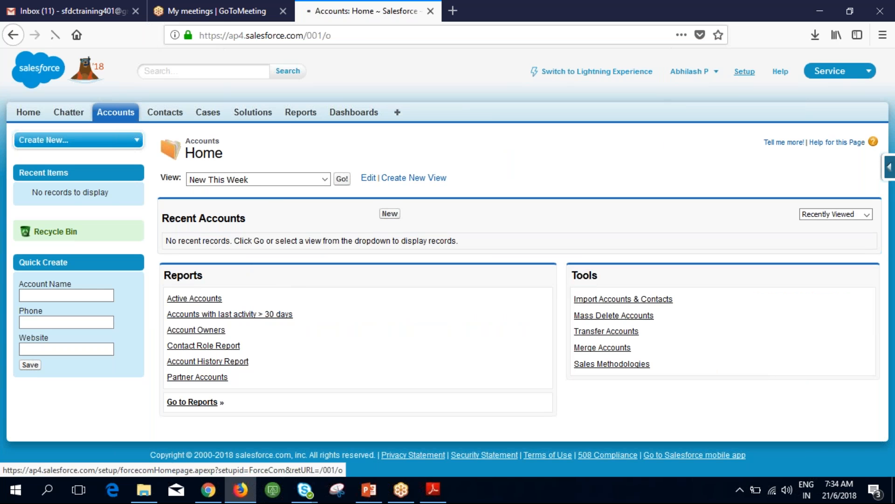
{"action": "left_click", "coordinate": [744, 72]}
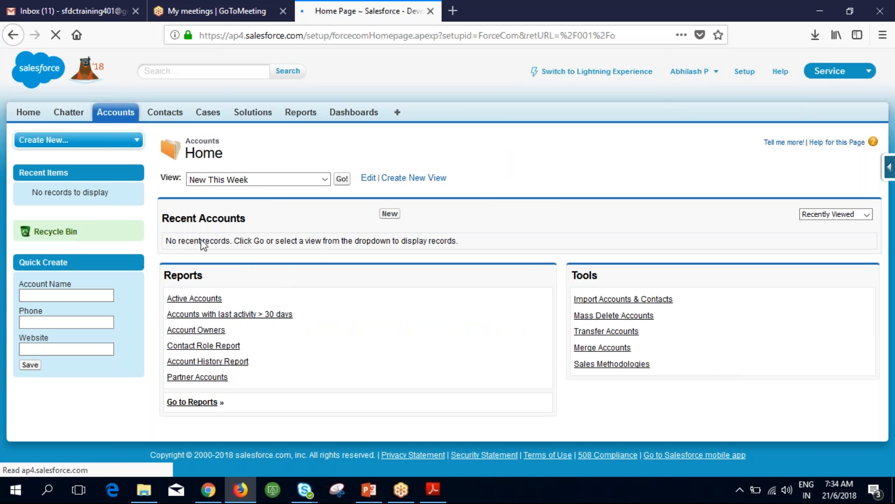
{"action": "scroll", "coordinate": [201, 238], "scroll_direction": "down", "scroll_amount": 3}
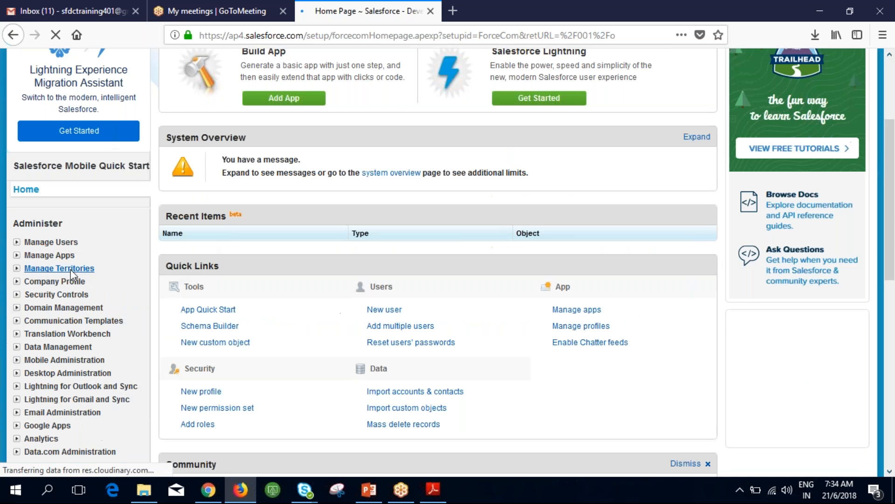
{"action": "left_click", "coordinate": [49, 238]}
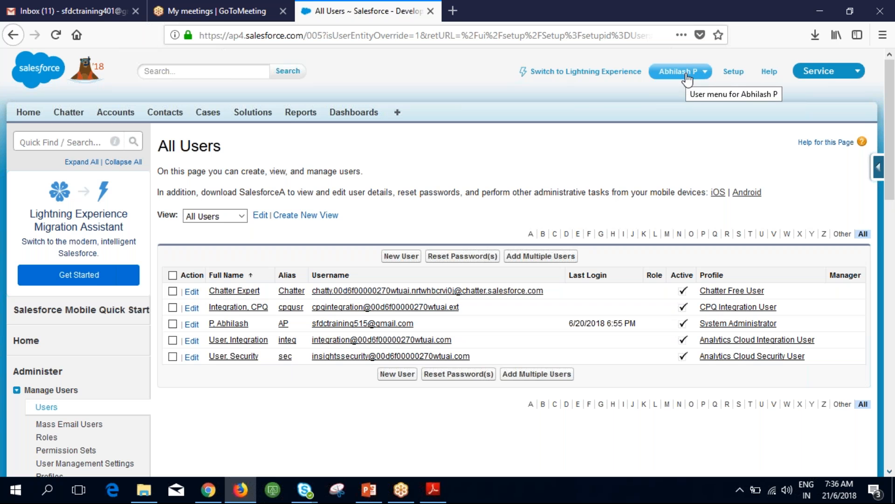
Step: Open My Profile, dismiss the new profile page tip and start a feed post with "@" to show mentions
{"action": "left_click", "coordinate": [704, 76]}
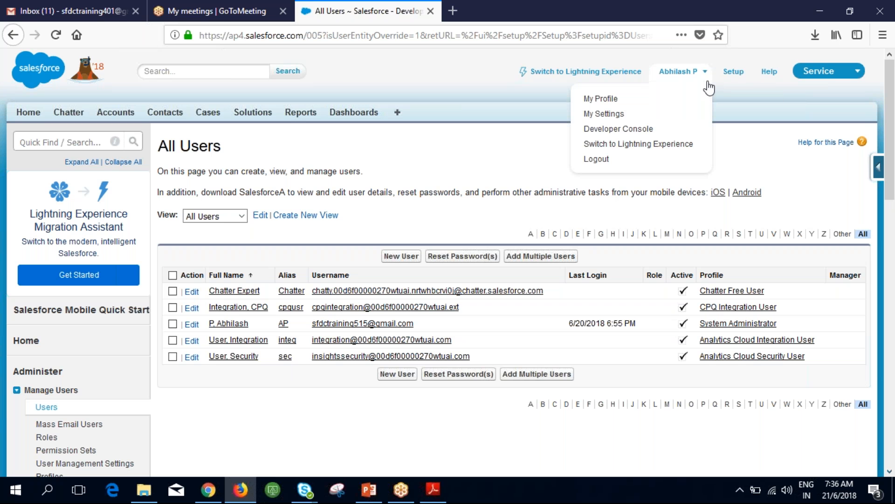
{"action": "left_click", "coordinate": [601, 108]}
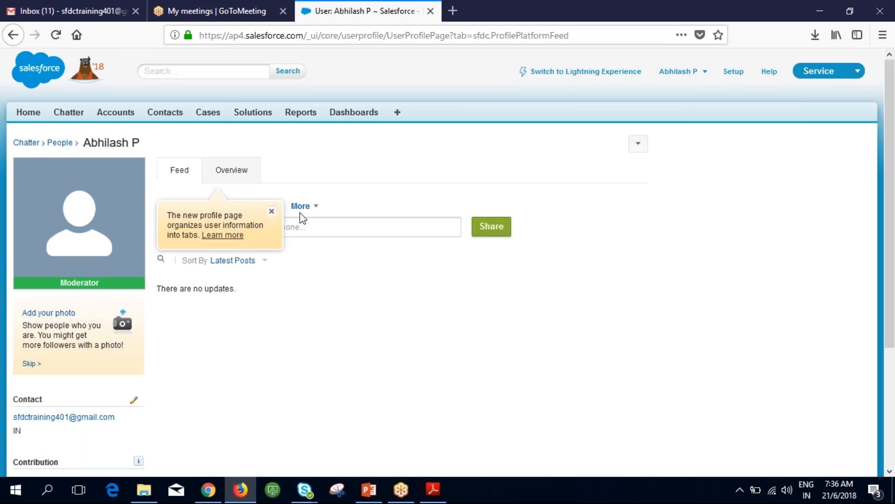
{"action": "left_click", "coordinate": [271, 209]}
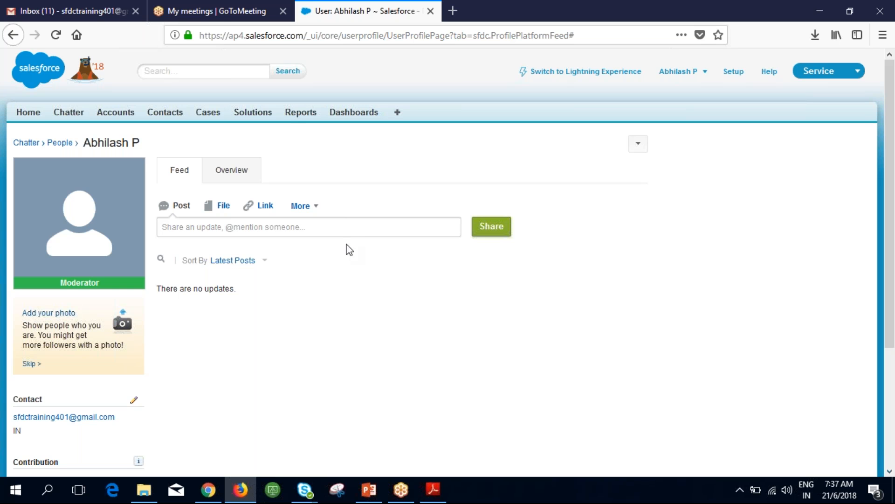
{"action": "left_click", "coordinate": [351, 234]}
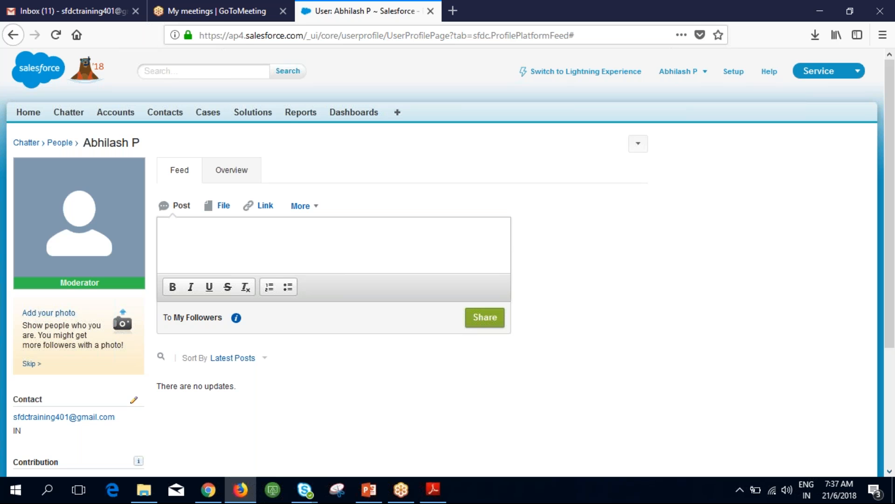
{"action": "type", "text": "@"}
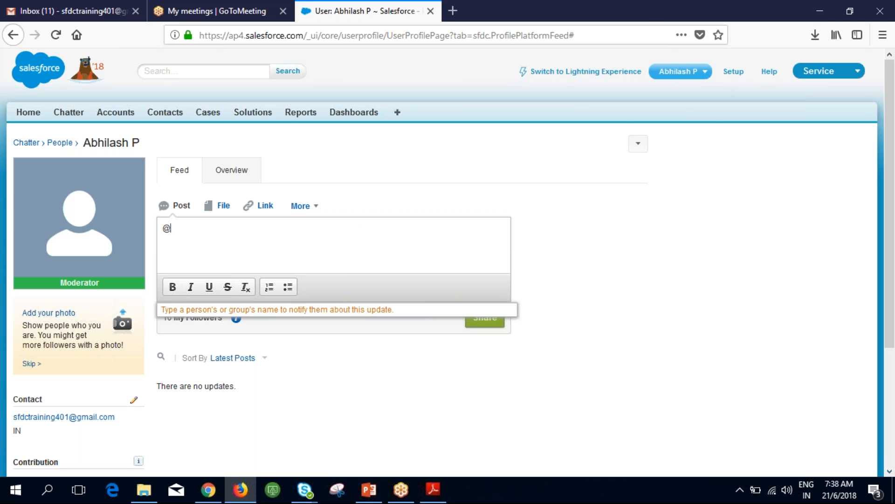
Step: Open My Settings, dismiss the critical updates prompt and expand the Personal section
{"action": "left_click", "coordinate": [692, 72]}
{"action": "left_click", "coordinate": [604, 114]}
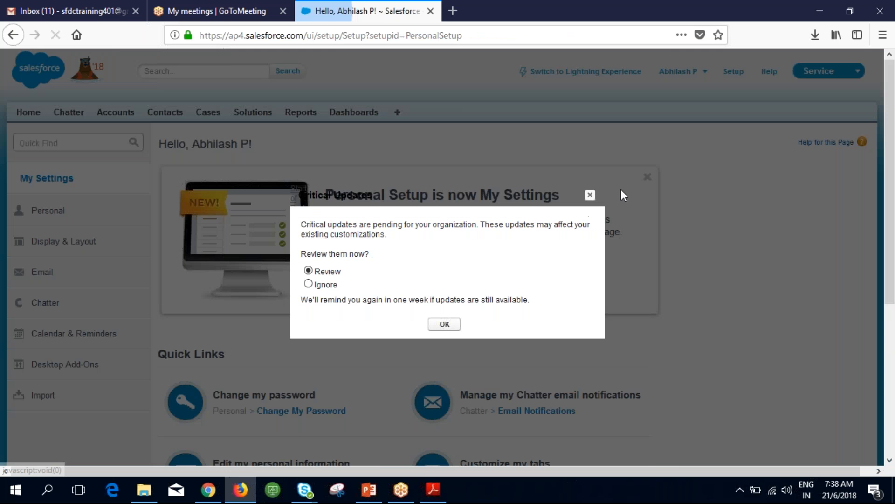
{"action": "left_click", "coordinate": [590, 195]}
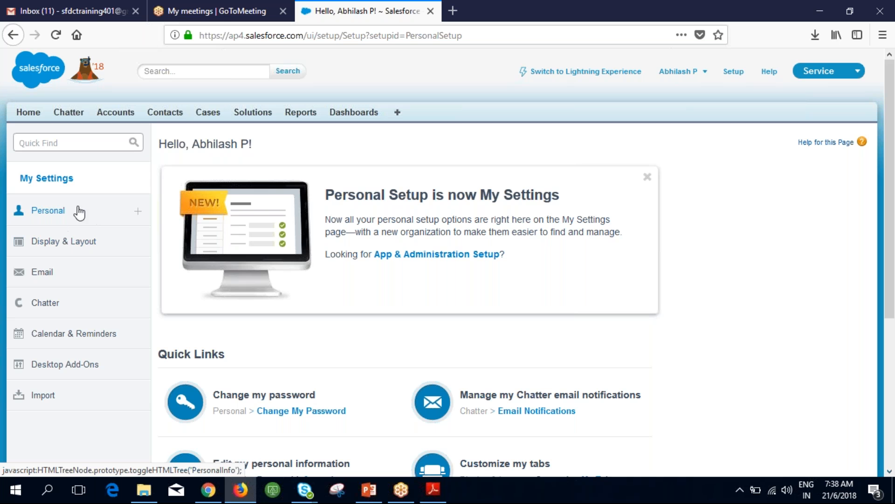
{"action": "left_click", "coordinate": [134, 215]}
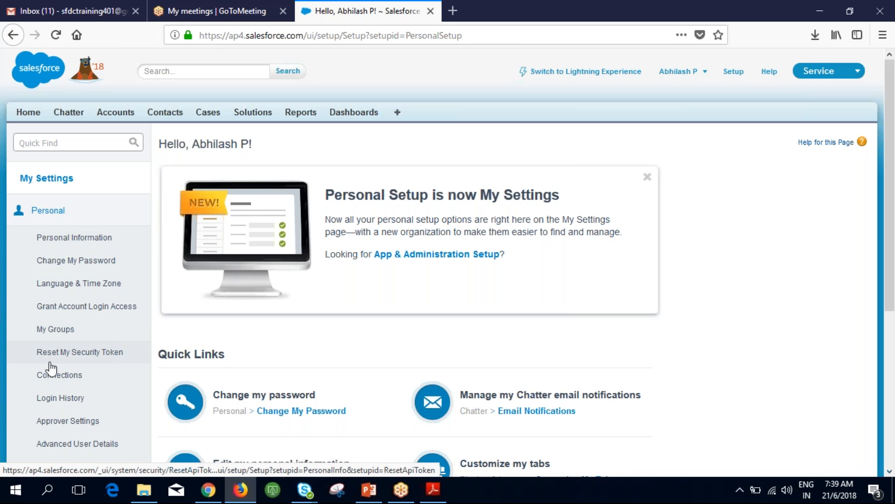
Step: Review the details, address and work information on the Personal Information page, and open the Change My Password page
{"action": "left_click", "coordinate": [104, 242]}
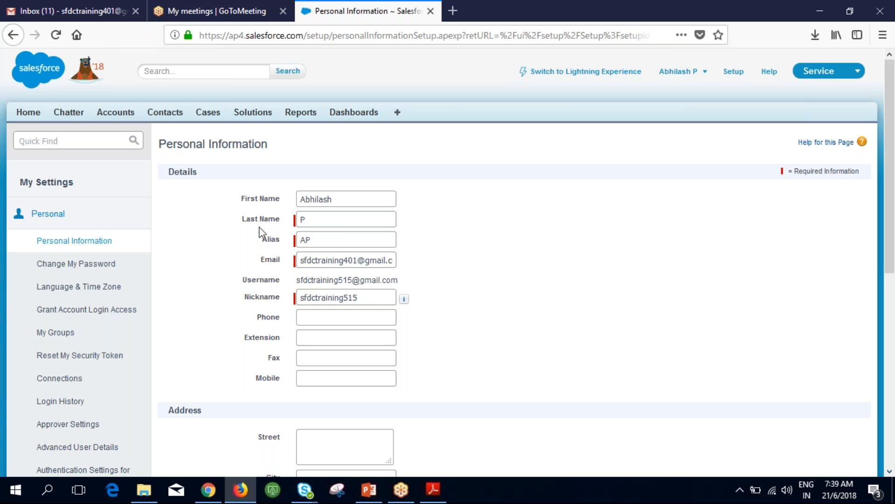
{"action": "scroll", "coordinate": [260, 232], "scroll_direction": "down", "scroll_amount": 3}
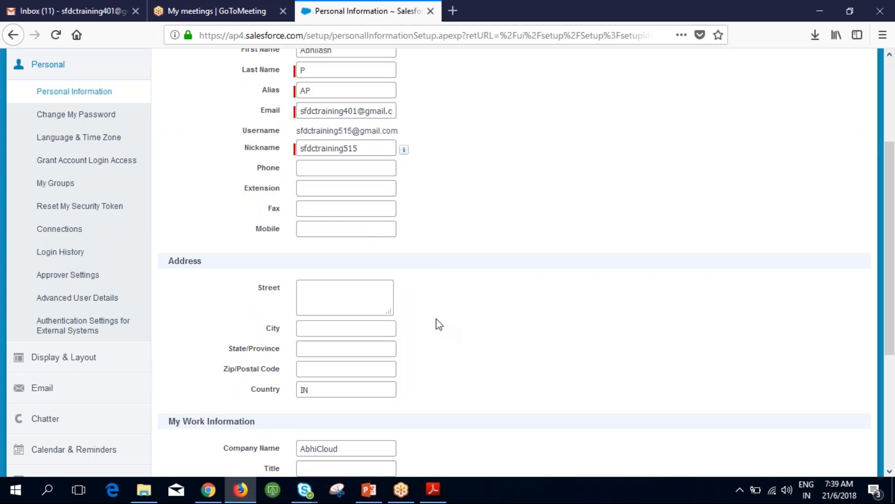
{"action": "scroll", "coordinate": [438, 323], "scroll_direction": "down", "scroll_amount": 1}
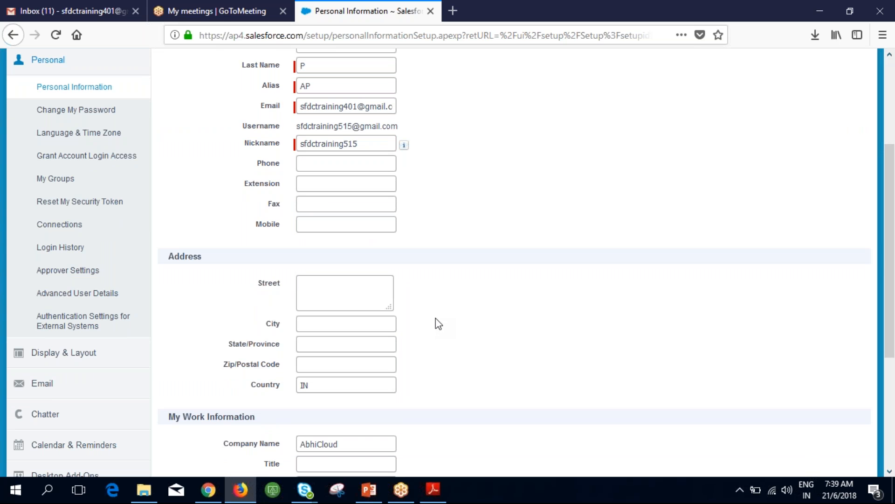
{"action": "scroll", "coordinate": [439, 323], "scroll_direction": "down", "scroll_amount": 4}
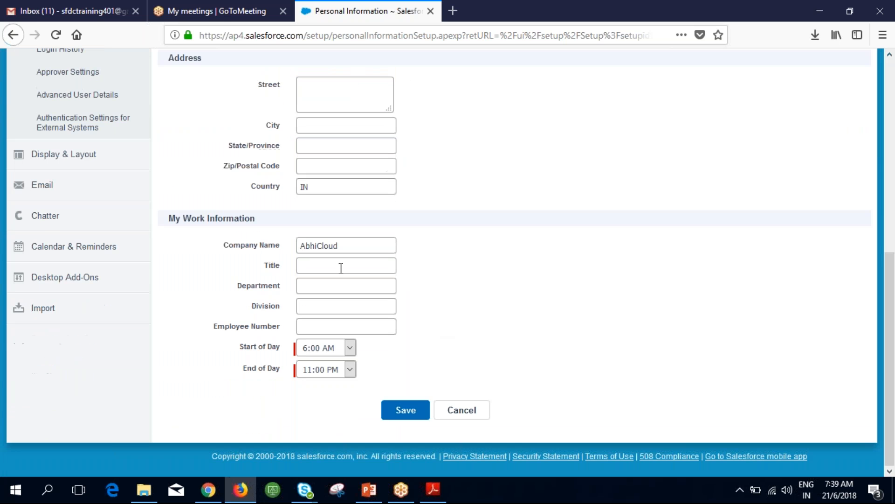
{"action": "scroll", "coordinate": [340, 268], "scroll_direction": "up", "scroll_amount": 4}
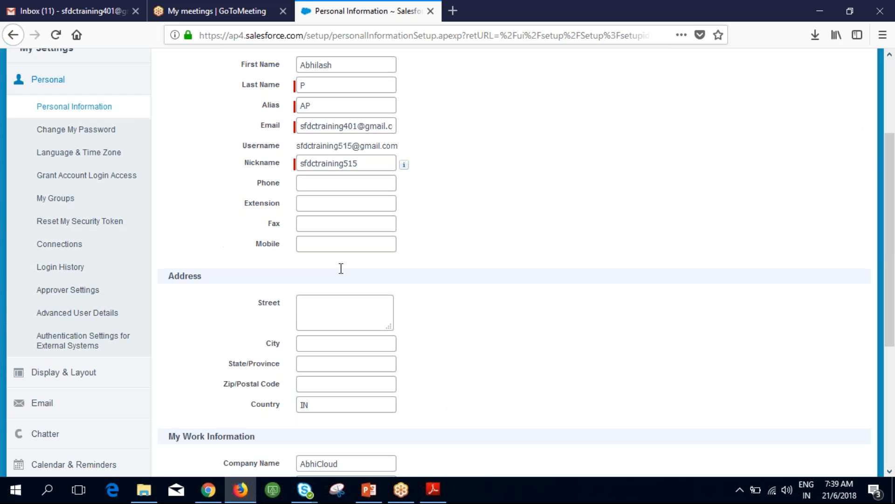
{"action": "scroll", "coordinate": [341, 268], "scroll_direction": "up", "scroll_amount": 2}
{"action": "left_click", "coordinate": [93, 210]}
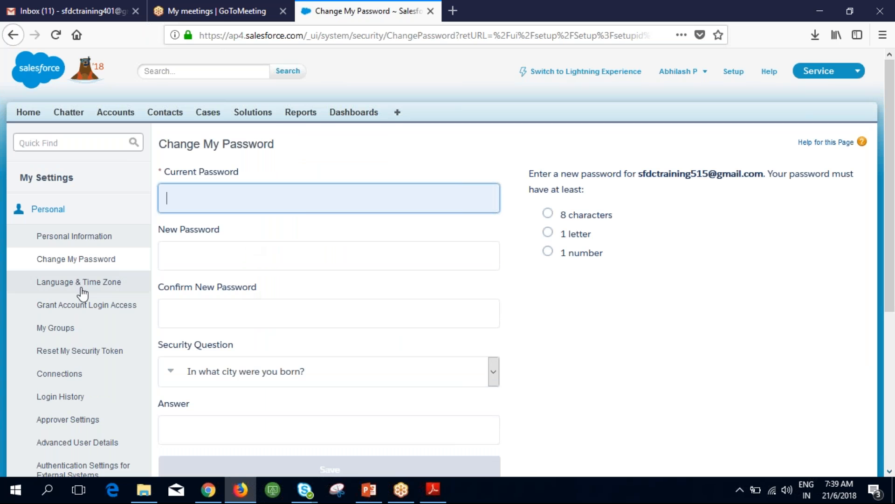
Step: Set the personal time zone to (GMT+05:30) India Standard Time (Asia/Kolkata) in the Language & Time Zone settings
{"action": "left_click", "coordinate": [79, 282]}
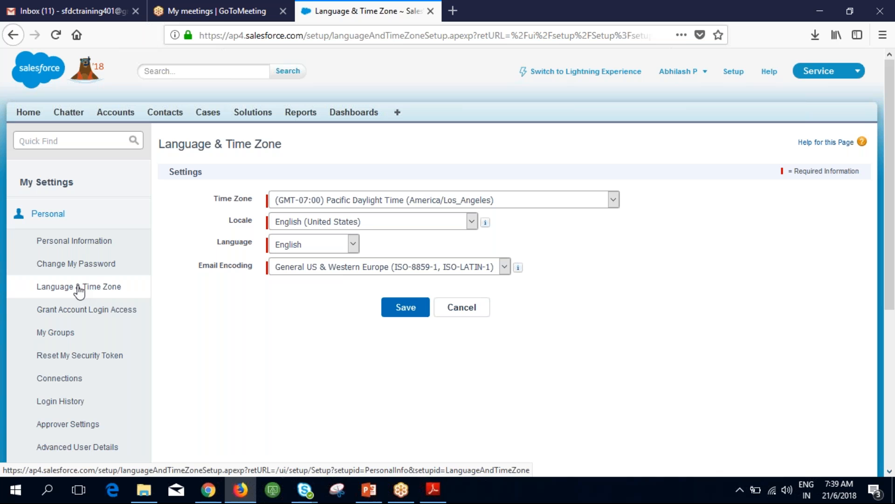
{"action": "left_click", "coordinate": [343, 198]}
{"action": "scroll", "coordinate": [385, 366], "scroll_direction": "up", "scroll_amount": 10}
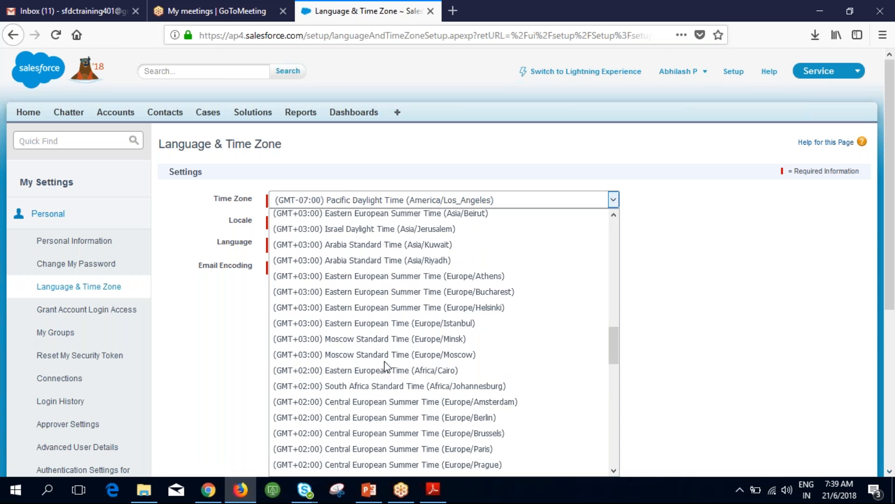
{"action": "scroll", "coordinate": [385, 366], "scroll_direction": "up", "scroll_amount": 3}
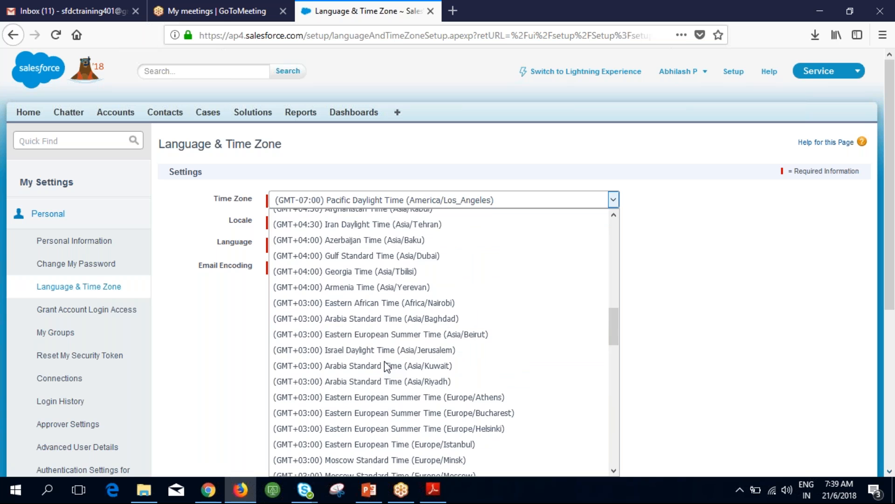
{"action": "scroll", "coordinate": [385, 364], "scroll_direction": "up", "scroll_amount": 4}
{"action": "left_click", "coordinate": [386, 363]}
Step: Set the locale to English (India), save the language and time zone settings, and highlight the confirmation message
{"action": "left_click", "coordinate": [364, 222]}
{"action": "scroll", "coordinate": [343, 325], "scroll_direction": "up", "scroll_amount": 1}
{"action": "scroll", "coordinate": [342, 324], "scroll_direction": "up", "scroll_amount": 3}
{"action": "scroll", "coordinate": [340, 322], "scroll_direction": "up", "scroll_amount": 3}
{"action": "left_click", "coordinate": [337, 322]}
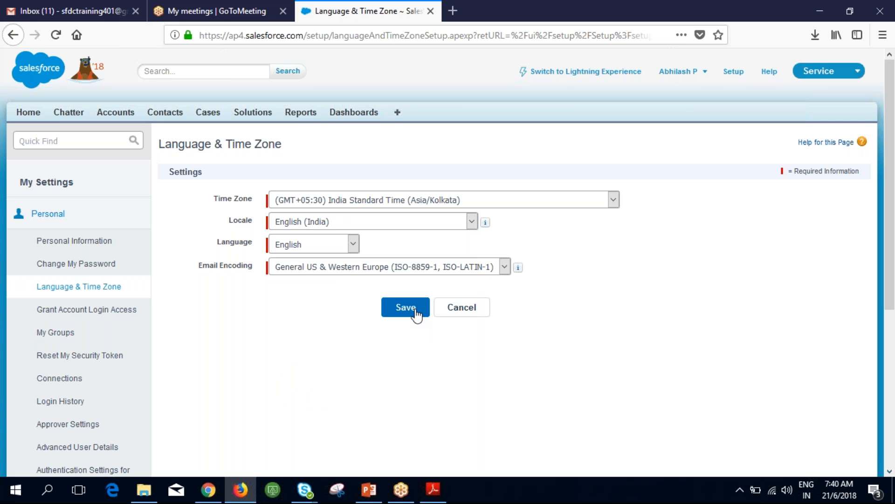
{"action": "left_click_drag", "start_coordinate": [180, 173], "coordinate": [405, 186]}
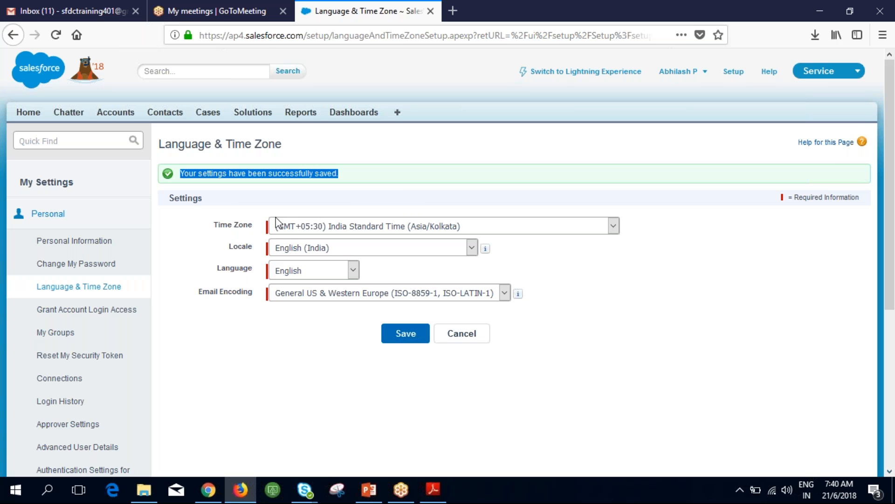
Step: Open Grant Account Login Access and point out the entries for Your Company's Administrator and Salesforce.com Support
{"action": "scroll", "coordinate": [261, 219], "scroll_direction": "down", "scroll_amount": 3}
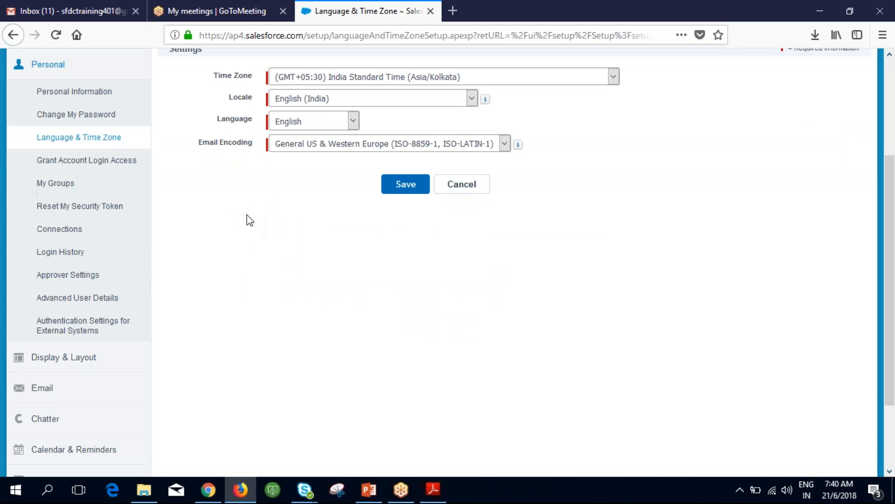
{"action": "left_click", "coordinate": [93, 171]}
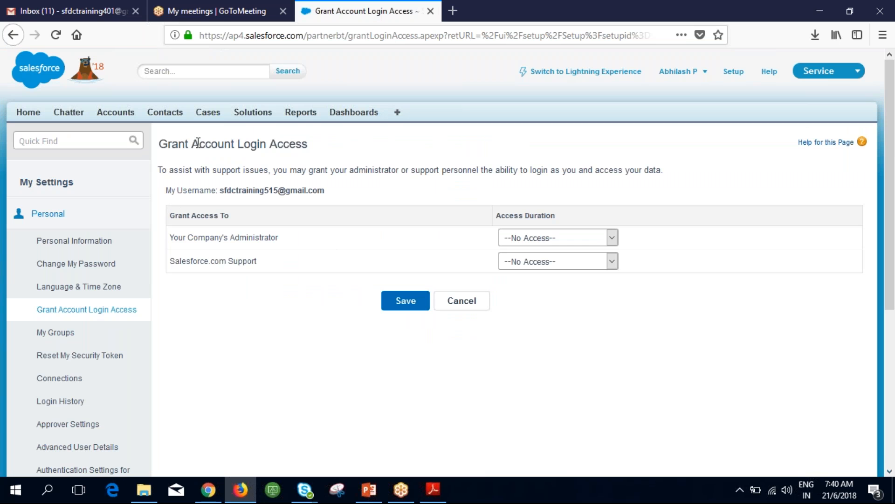
{"action": "left_click_drag", "start_coordinate": [192, 144], "coordinate": [232, 144]}
{"action": "left_click_drag", "start_coordinate": [169, 242], "coordinate": [291, 241]}
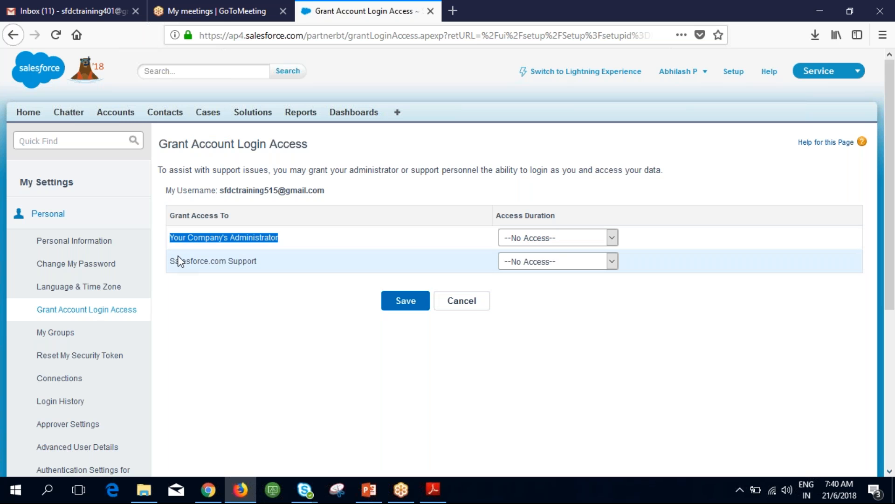
{"action": "left_click", "coordinate": [205, 252]}
{"action": "left_click_drag", "start_coordinate": [170, 264], "coordinate": [262, 278]}
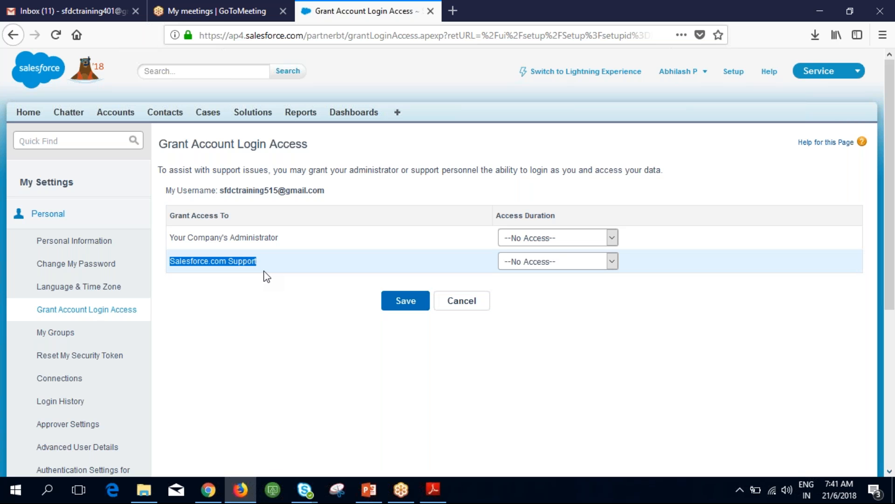
{"action": "left_click", "coordinate": [278, 312]}
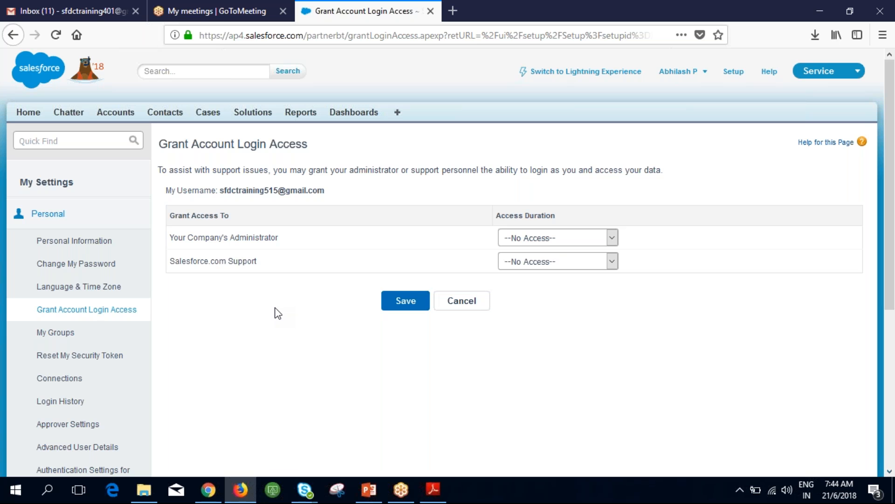
Step: Set the login access duration for Your Company's Administrator to 1 Day (exp. 21/6/2018)
{"action": "left_click_drag", "start_coordinate": [160, 144], "coordinate": [306, 148]}
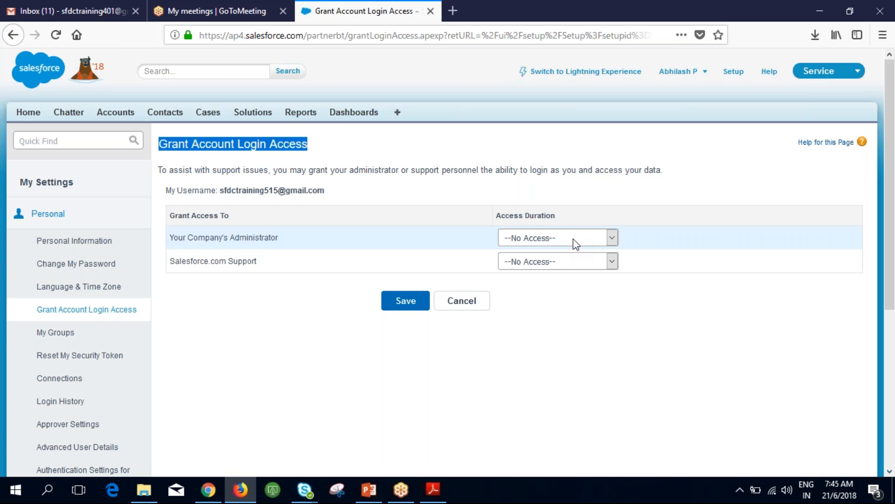
{"action": "left_click_drag", "start_coordinate": [199, 237], "coordinate": [322, 260]}
{"action": "left_click", "coordinate": [519, 243]}
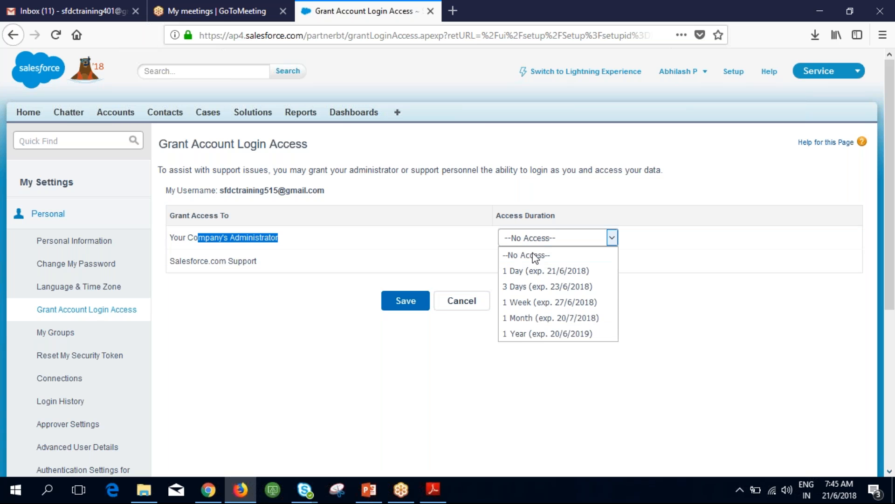
{"action": "left_click", "coordinate": [546, 271]}
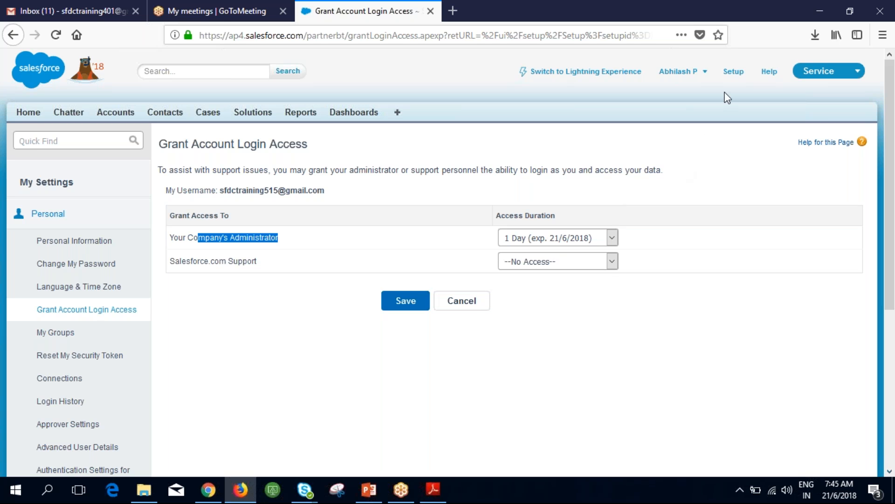
Step: Open Setup in a new browser tab, go to the Users list under Manage Users, and highlight the All Users heading
{"action": "right_click", "coordinate": [734, 78]}
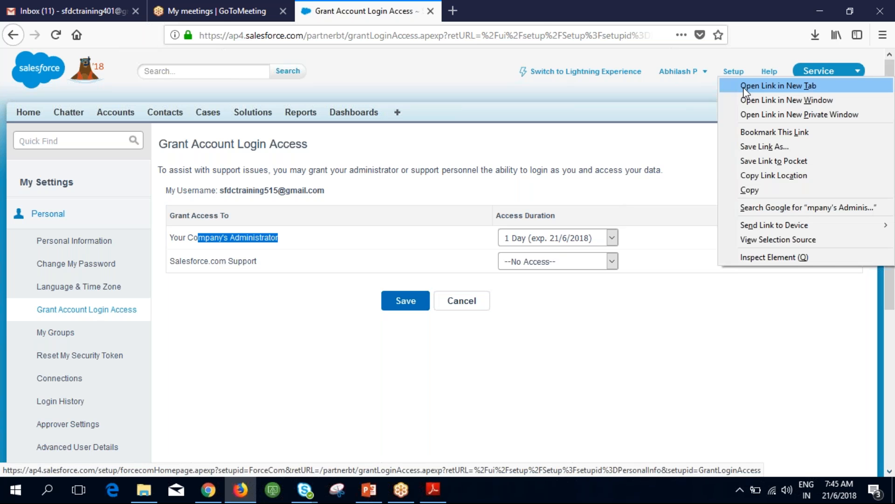
{"action": "left_click", "coordinate": [778, 85]}
{"action": "left_click", "coordinate": [538, 10]}
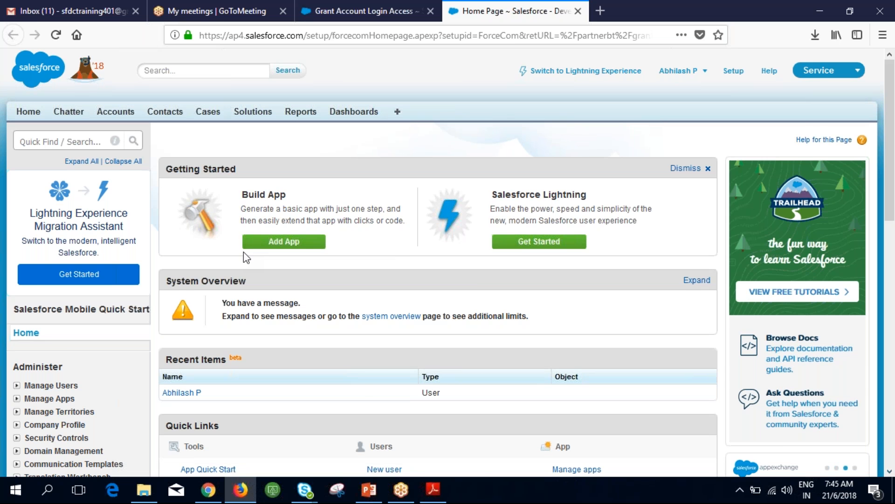
{"action": "scroll", "coordinate": [18, 243], "scroll_direction": "down", "scroll_amount": 3}
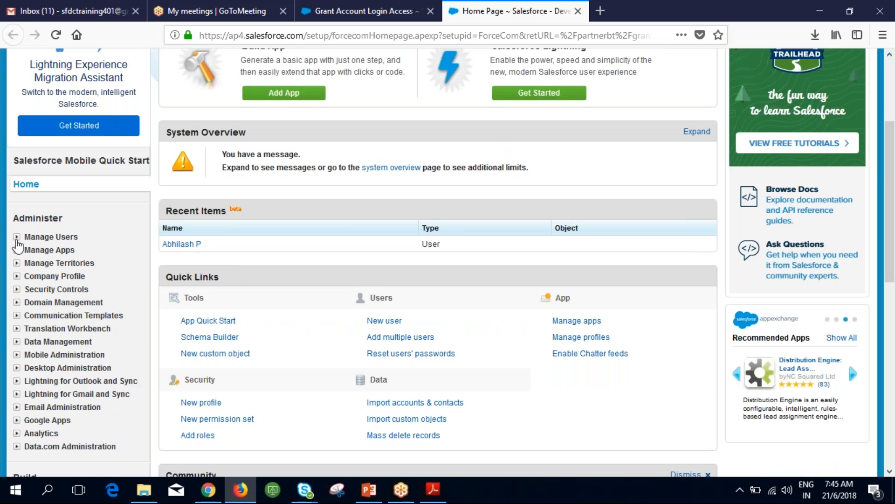
{"action": "left_click", "coordinate": [16, 237]}
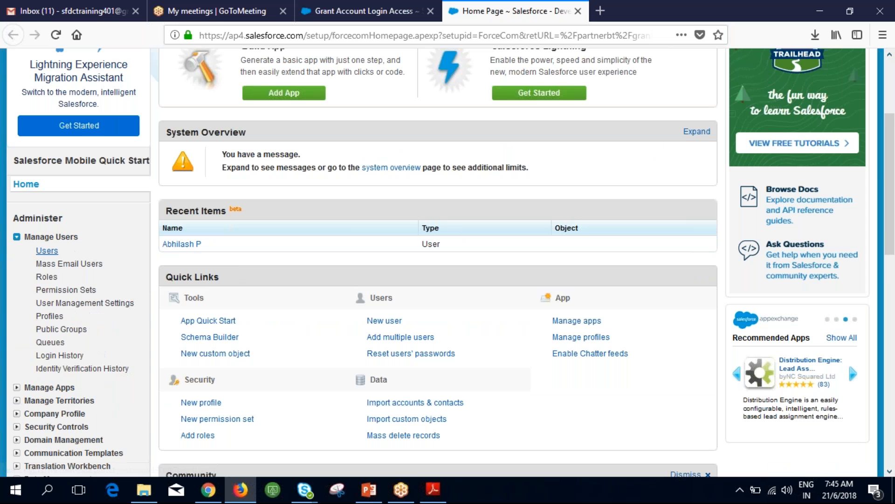
{"action": "left_click", "coordinate": [47, 251]}
{"action": "left_click_drag", "start_coordinate": [159, 145], "coordinate": [233, 175]}
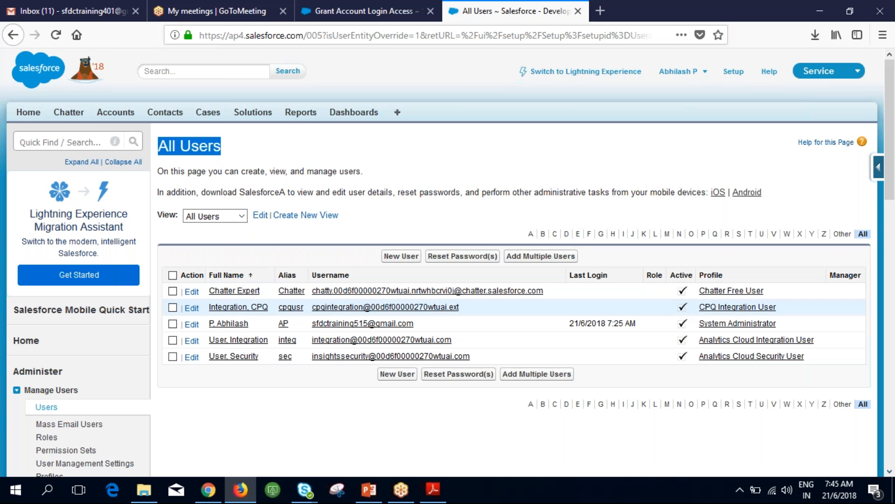
Step: Point out the org owner's user record in the All Users list by highlighting its full name and System Administrator profile
{"action": "scroll", "coordinate": [277, 310], "scroll_direction": "down", "scroll_amount": 3}
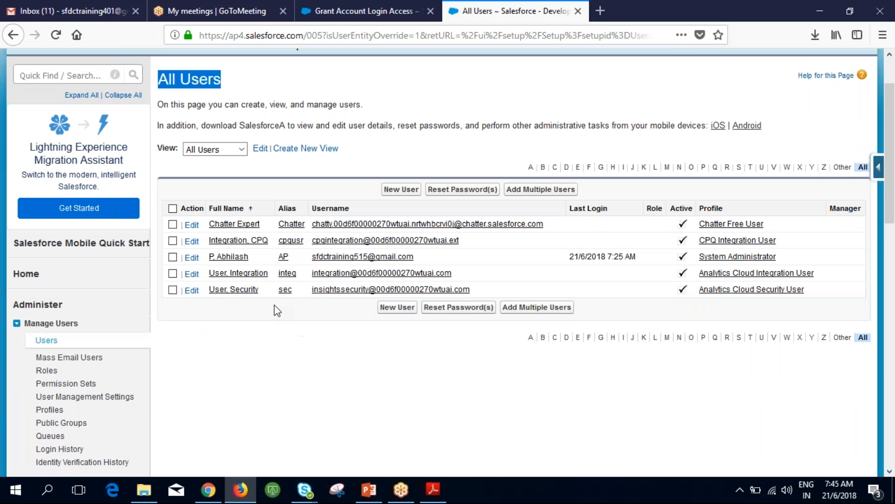
{"action": "scroll", "coordinate": [274, 305], "scroll_direction": "down", "scroll_amount": 1}
{"action": "left_click_drag", "start_coordinate": [207, 249], "coordinate": [256, 248]}
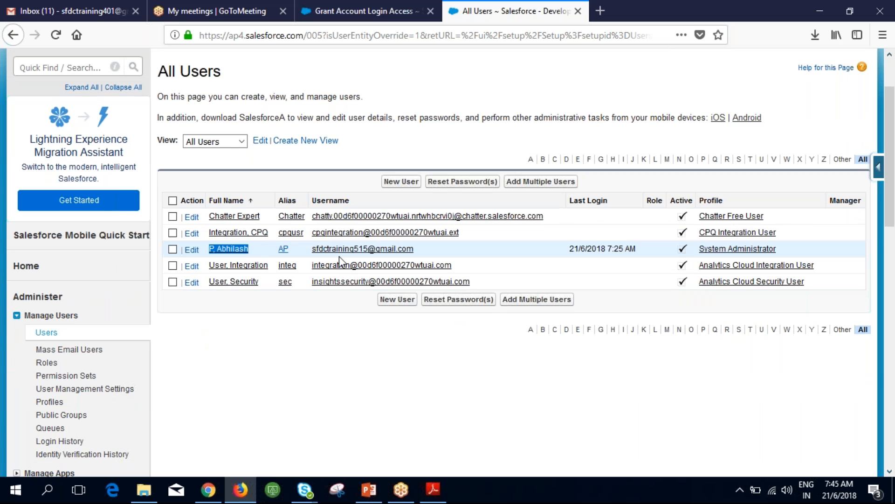
{"action": "left_click_drag", "start_coordinate": [777, 248], "coordinate": [701, 256]}
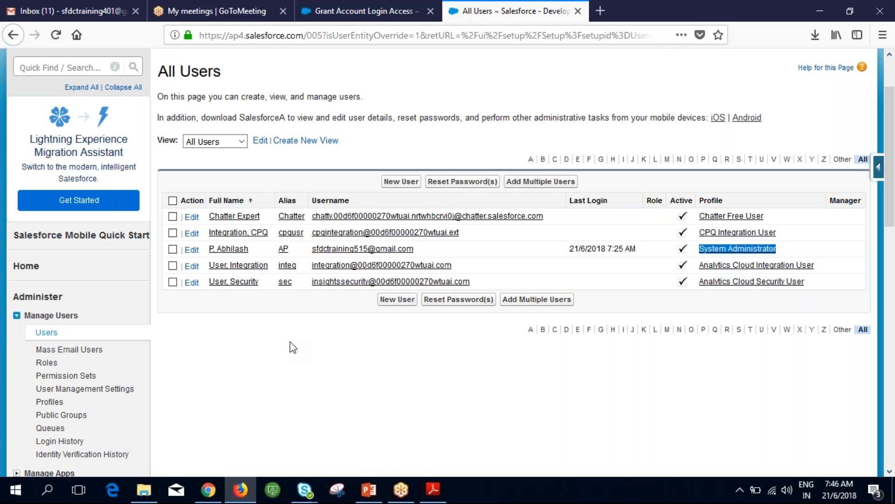
Step: Compare the Grant Account Login Access page with the All Users list by switching between them
{"action": "left_click", "coordinate": [369, 10]}
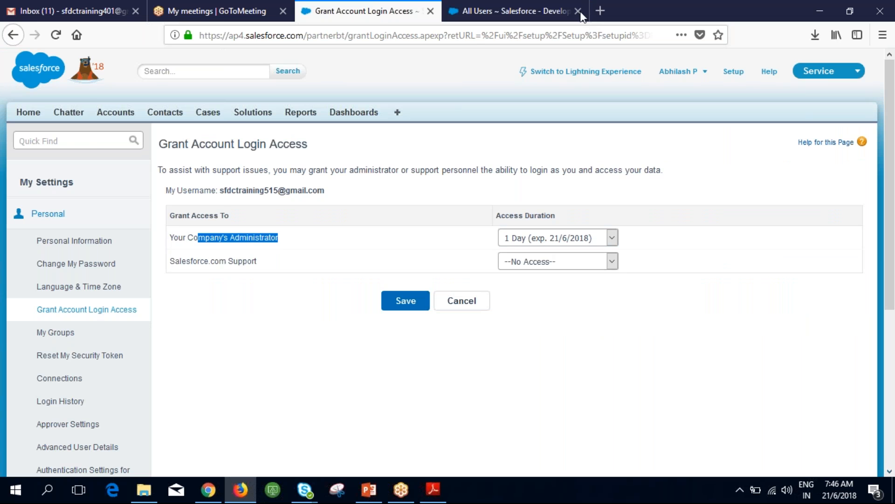
{"action": "left_click", "coordinate": [520, 7]}
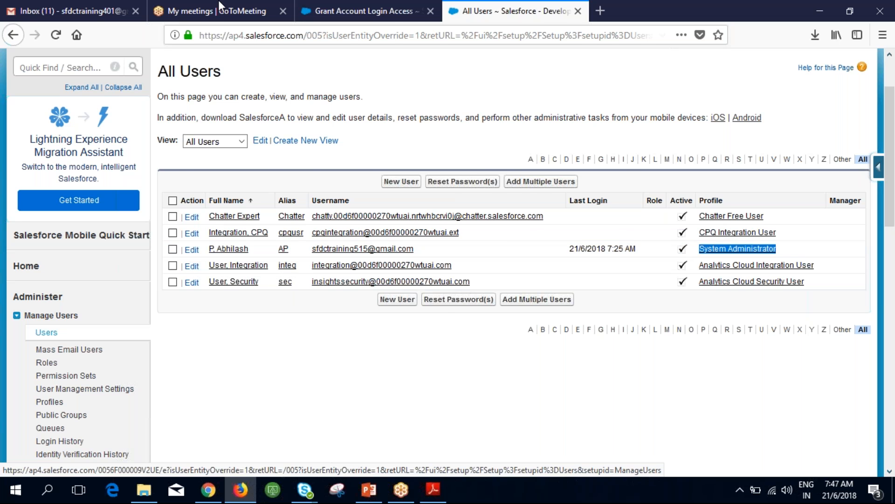
{"action": "left_click", "coordinate": [355, 11]}
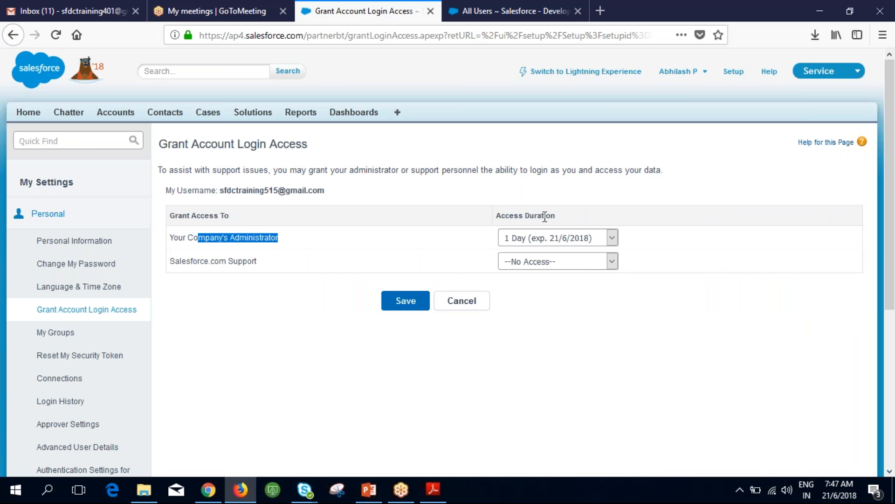
{"action": "left_click", "coordinate": [513, 11]}
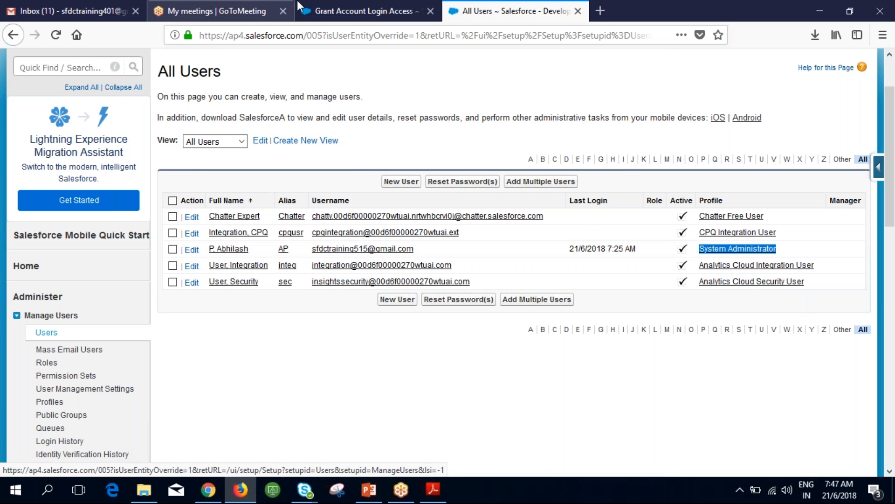
Step: Return to Grant Account Login Access, highlight Salesforce.com Support, and set its access duration to 1 Day (exp. 21/6/2018)
{"action": "left_click", "coordinate": [359, 11]}
{"action": "left_click_drag", "start_coordinate": [171, 260], "coordinate": [268, 261]}
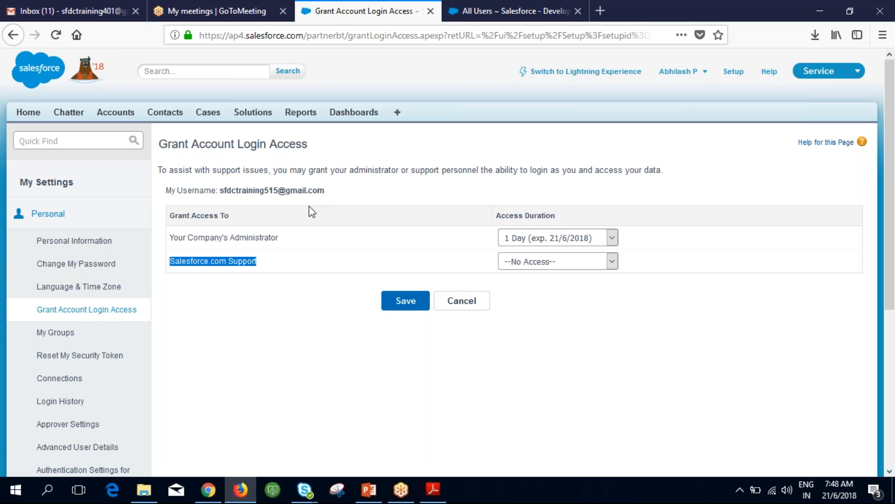
{"action": "left_click", "coordinate": [611, 261]}
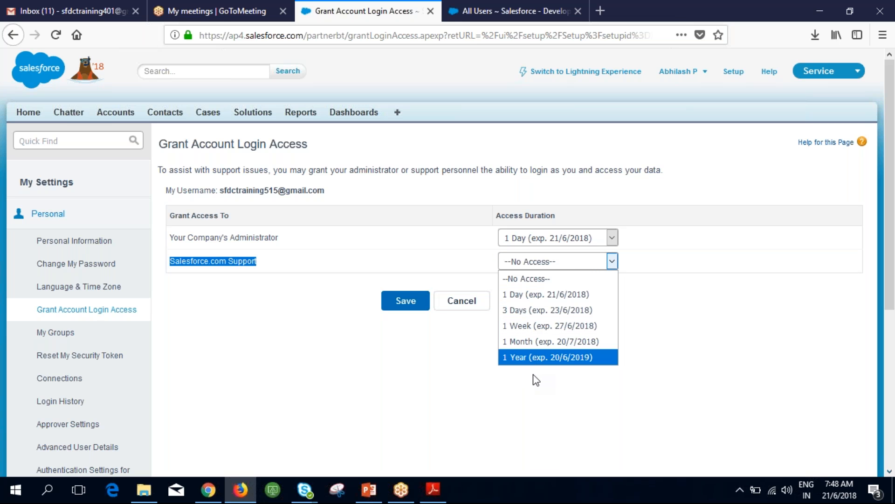
{"action": "left_click", "coordinate": [511, 293]}
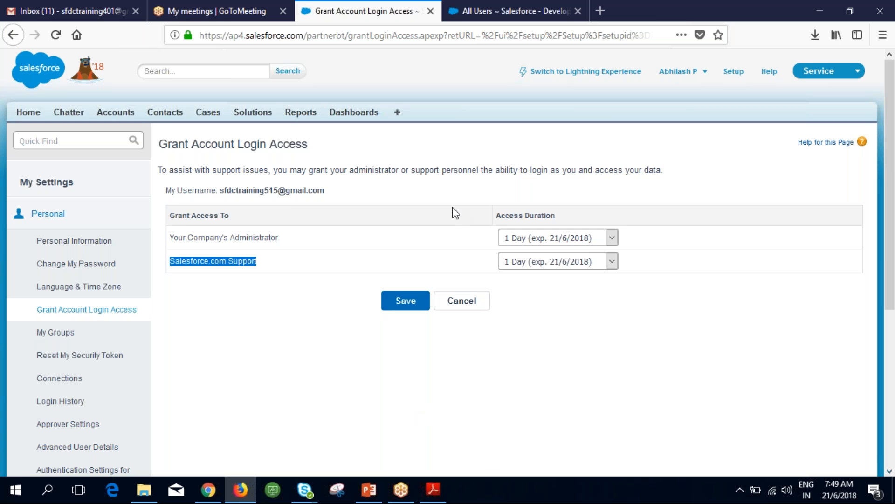
Step: Switch to the Setup browser tab and open Company Information under Company Profile
{"action": "key", "text": "ctrl+Tab"}
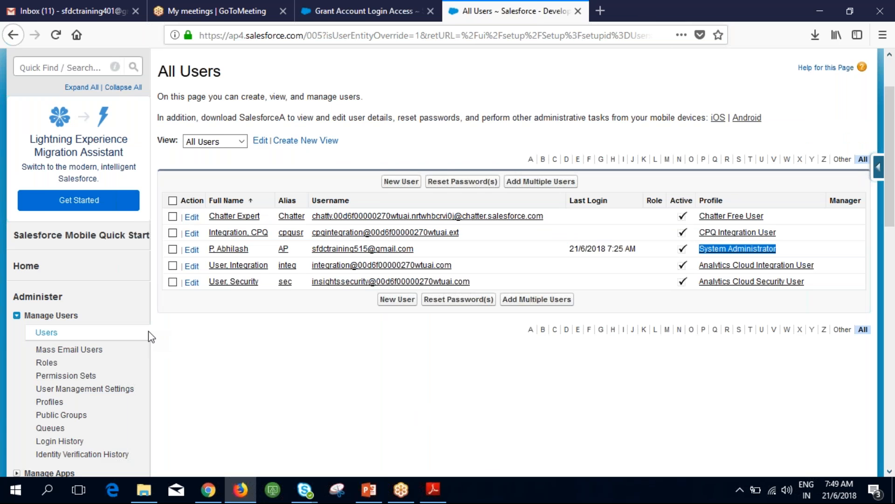
{"action": "scroll", "coordinate": [151, 337], "scroll_direction": "down", "scroll_amount": 1}
{"action": "scroll", "coordinate": [152, 337], "scroll_direction": "down", "scroll_amount": 3}
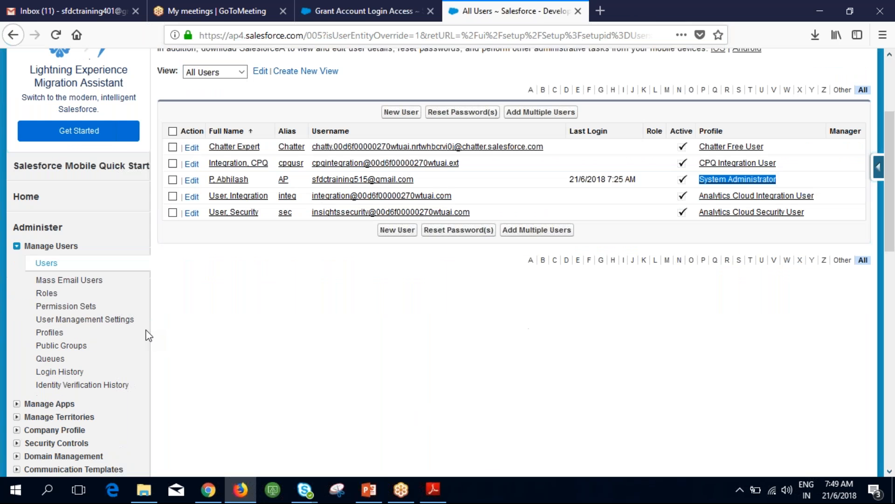
{"action": "scroll", "coordinate": [149, 336], "scroll_direction": "down", "scroll_amount": 4}
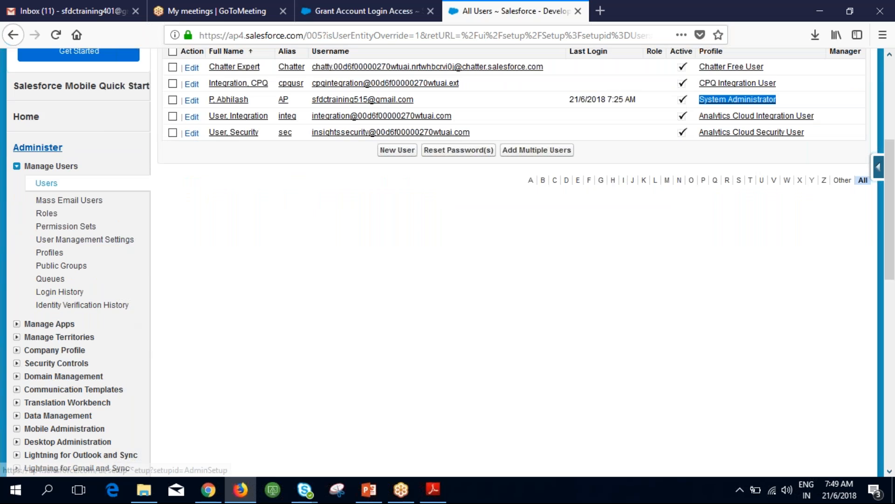
{"action": "scroll", "coordinate": [94, 303], "scroll_direction": "down", "scroll_amount": 3}
{"action": "left_click", "coordinate": [55, 275]}
{"action": "left_click", "coordinate": [61, 293]}
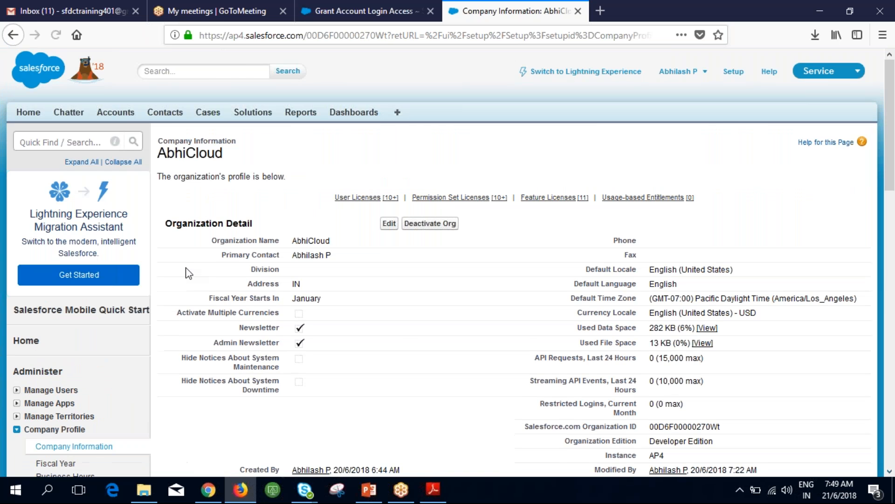
Step: Locate the Salesforce.com Organization ID in the organization details and highlight its value
{"action": "scroll", "coordinate": [186, 270], "scroll_direction": "down", "scroll_amount": 5}
{"action": "left_click_drag", "start_coordinate": [524, 202], "coordinate": [724, 204]}
{"action": "left_click_drag", "start_coordinate": [650, 204], "coordinate": [721, 202]}
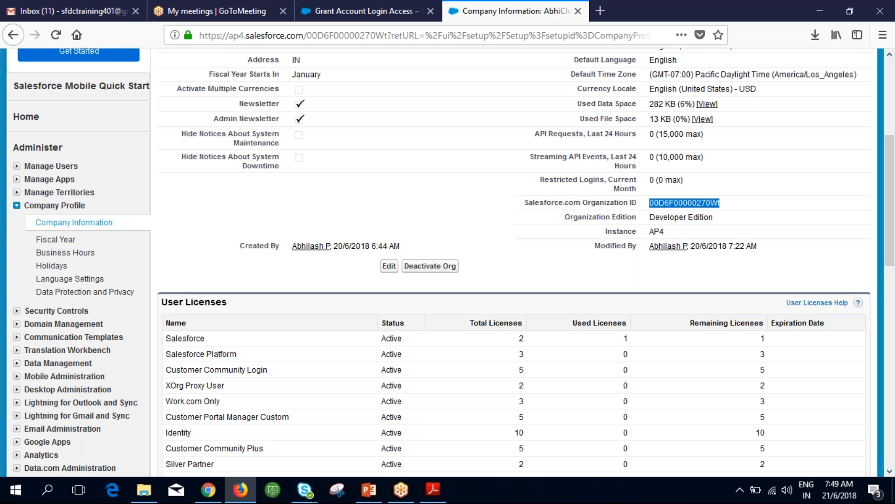
Step: Return to the Grant Account Login Access page and look through the remaining Personal options and other My Settings sections
{"action": "left_click", "coordinate": [345, 1]}
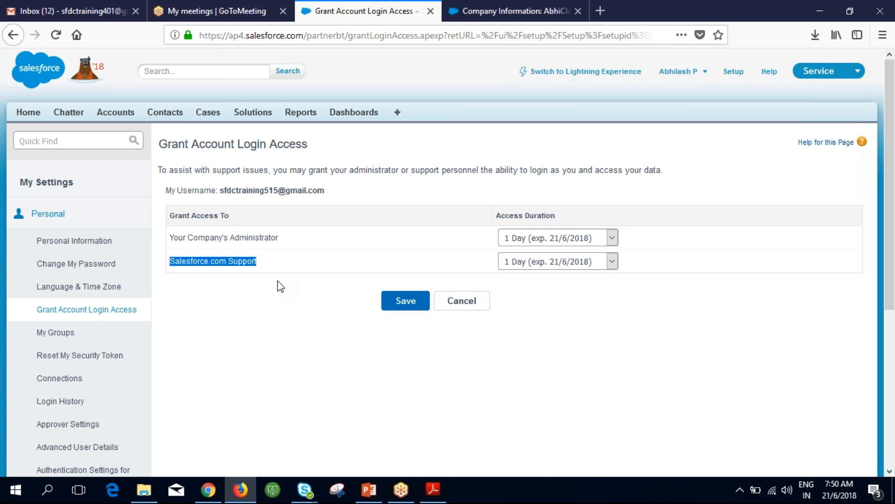
{"action": "left_click", "coordinate": [833, 18]}
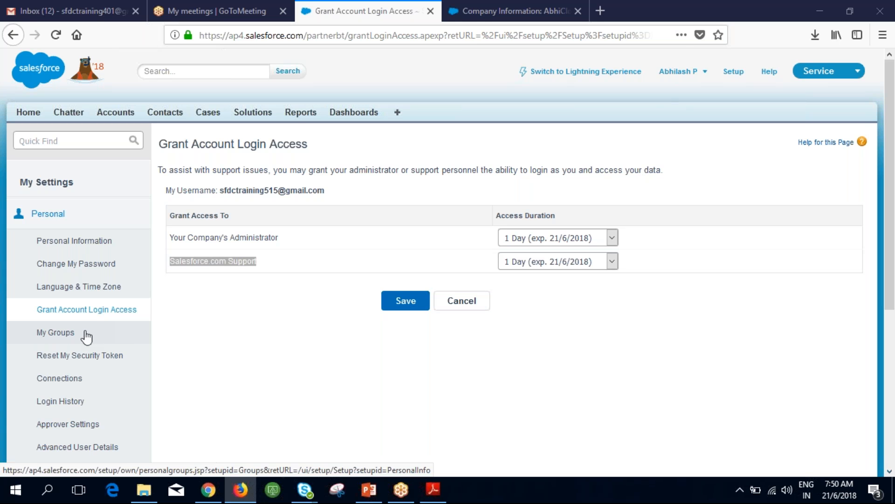
{"action": "scroll", "coordinate": [86, 335], "scroll_direction": "down", "scroll_amount": 1}
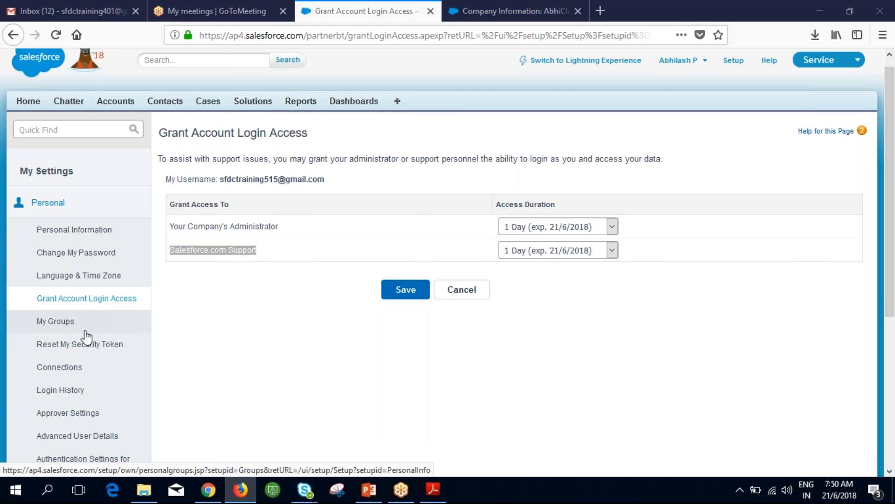
{"action": "scroll", "coordinate": [84, 329], "scroll_direction": "down", "scroll_amount": 2}
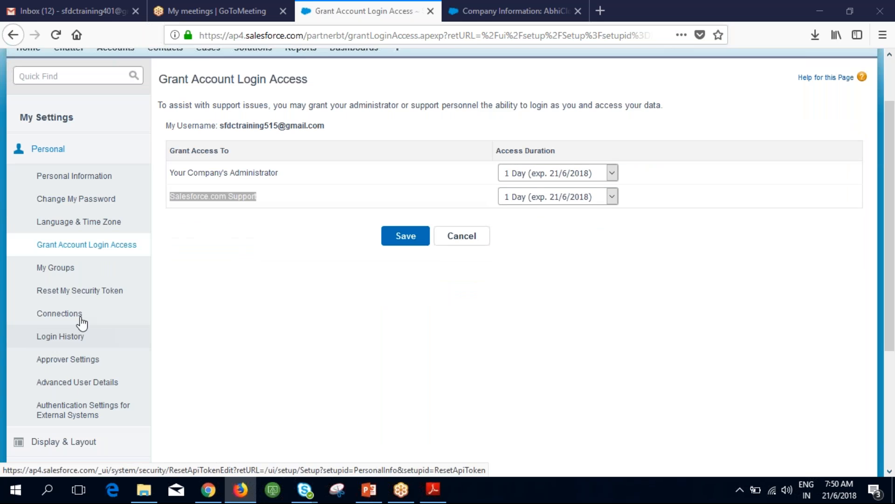
{"action": "scroll", "coordinate": [83, 326], "scroll_direction": "down", "scroll_amount": 1}
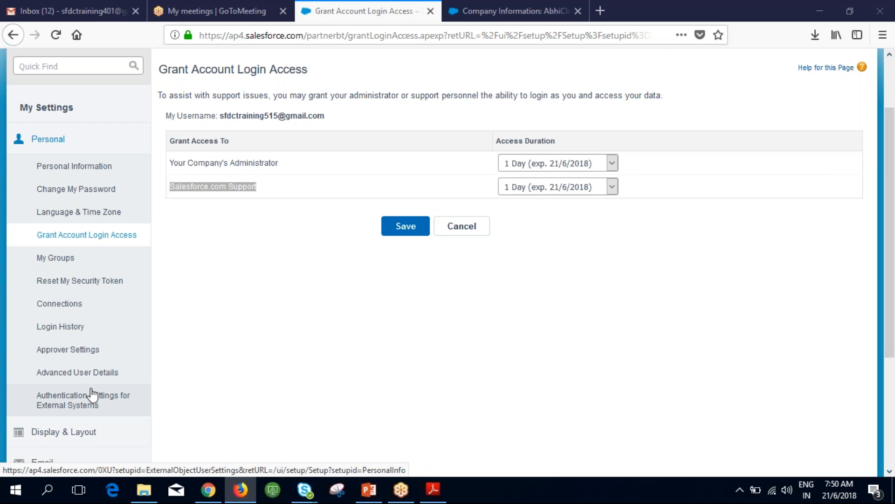
{"action": "scroll", "coordinate": [91, 394], "scroll_direction": "down", "scroll_amount": 1}
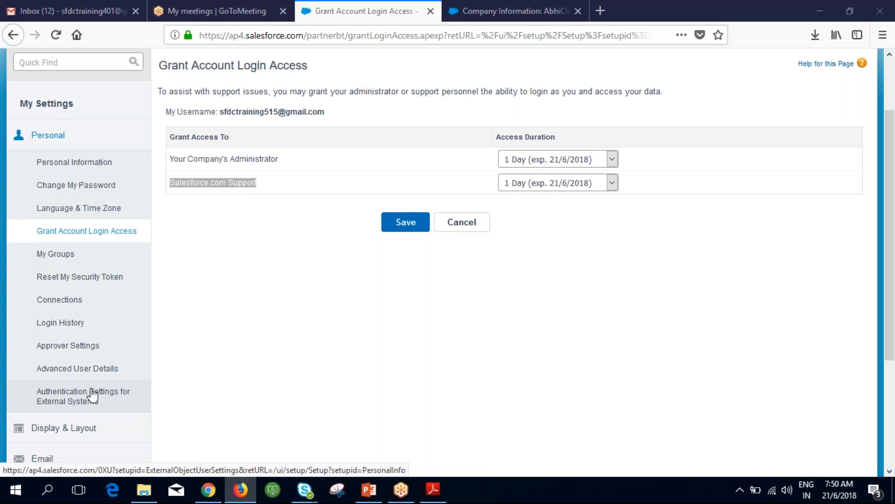
{"action": "scroll", "coordinate": [93, 395], "scroll_direction": "down", "scroll_amount": 5}
{"action": "scroll", "coordinate": [140, 387], "scroll_direction": "up", "scroll_amount": 5}
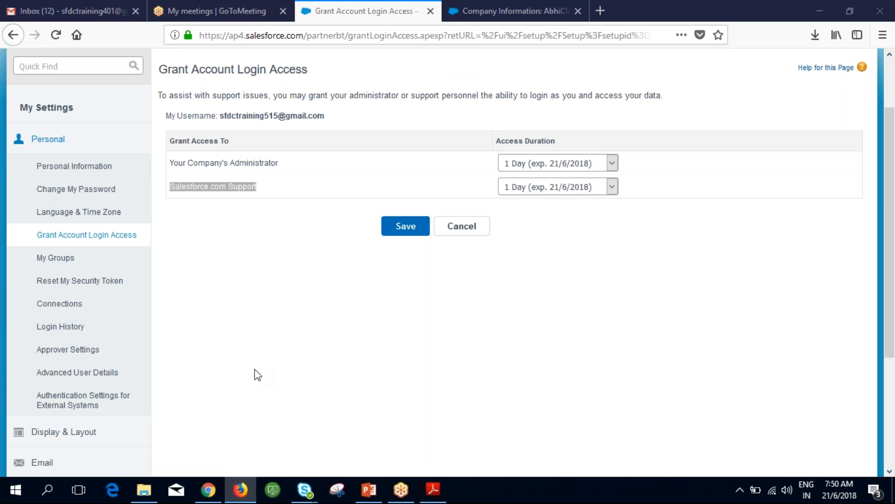
{"action": "scroll", "coordinate": [255, 374], "scroll_direction": "up", "scroll_amount": 3}
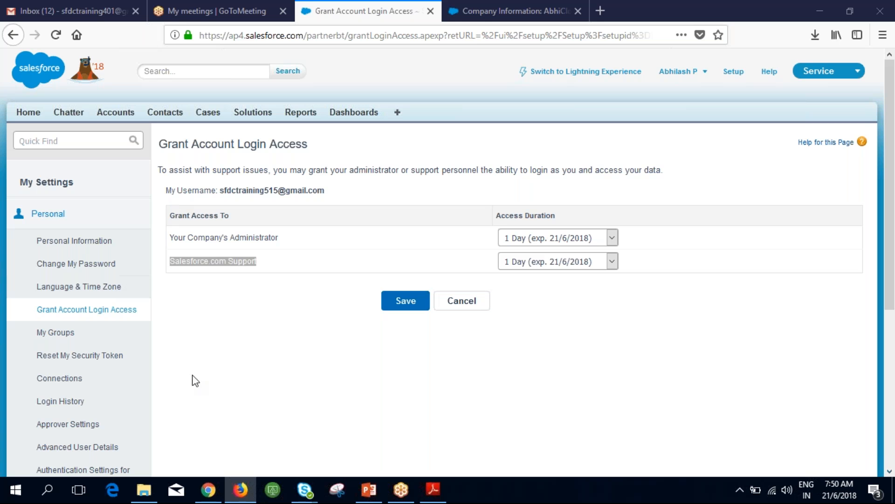